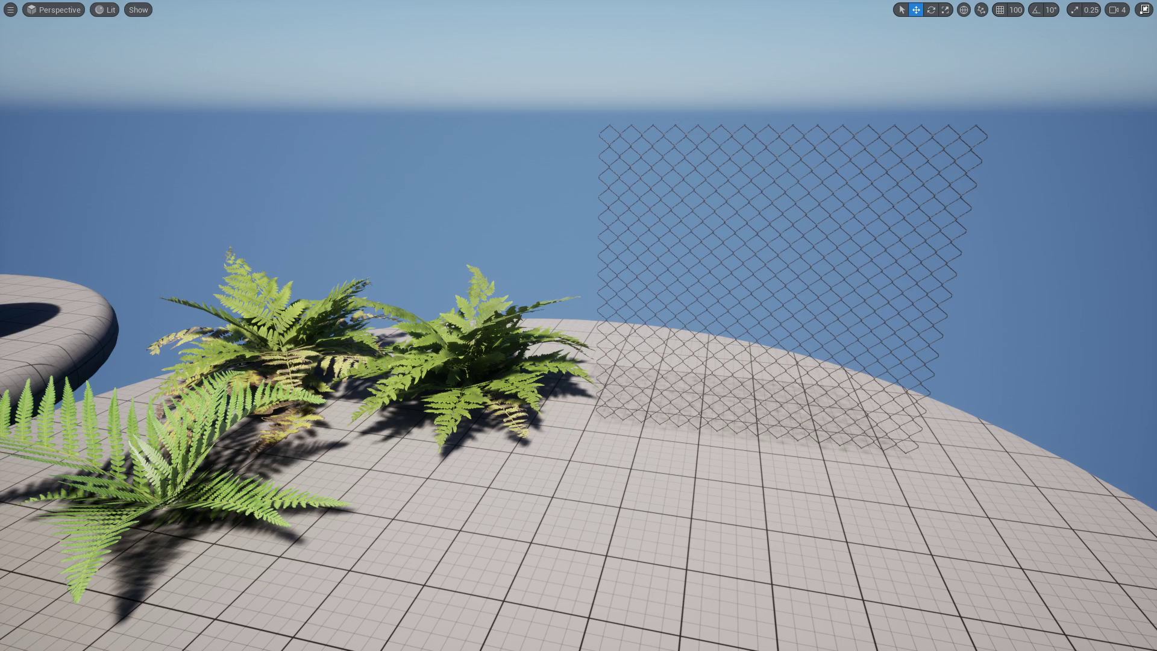
Step: Examine the chain-link fence in the level up close, along with the bushy fern plants beside it
{"action": "key", "text": "w"}
{"action": "mouse_move", "coordinate": [543, 347]}
{"action": "right_mouse_down"}
{"action": "mouse_move", "coordinate": [578, 307]}
{"action": "mouse_move", "coordinate": [543, 347]}
{"action": "right_mouse_up"}
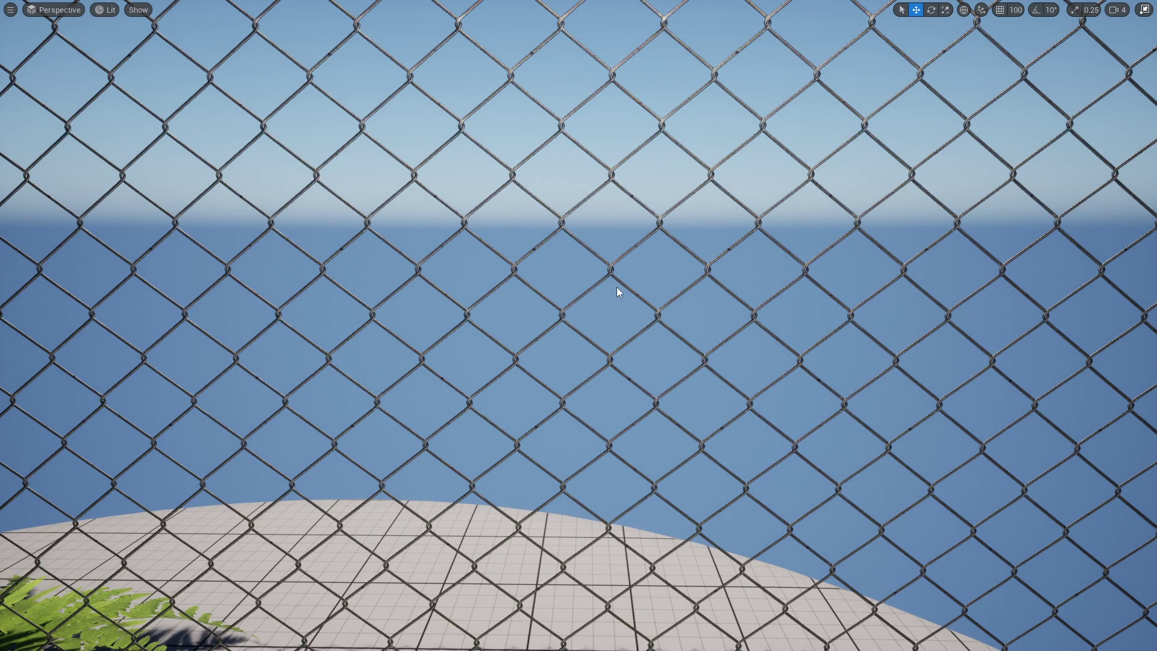
{"action": "key", "text": "w"}
{"action": "mouse_move", "coordinate": [603, 299]}
{"action": "right_mouse_down"}
{"action": "mouse_move", "coordinate": [602, 265]}
{"action": "mouse_move", "coordinate": [603, 299]}
{"action": "right_mouse_up"}
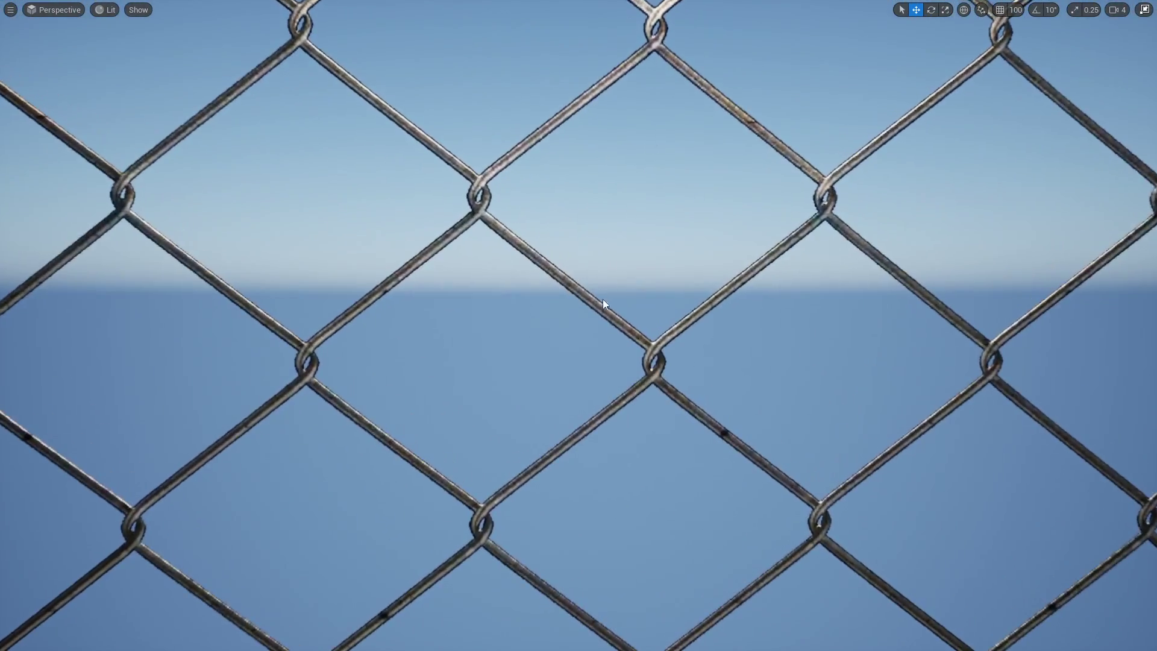
{"action": "right_click_drag", "start_coordinate": [533, 338], "coordinate": [532, 335]}
{"action": "key", "text": "s"}
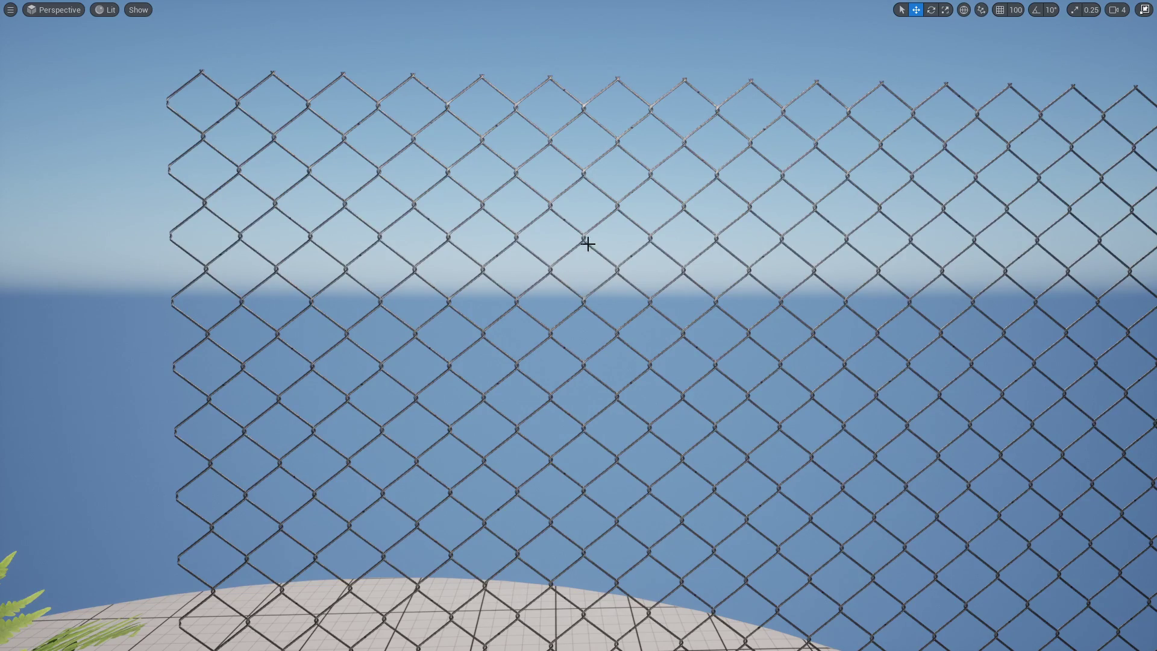
{"action": "key", "text": "w"}
{"action": "right_click_drag", "start_coordinate": [590, 254], "coordinate": [1018, 255]}
{"action": "key", "text": "a"}
{"action": "key", "text": "s"}
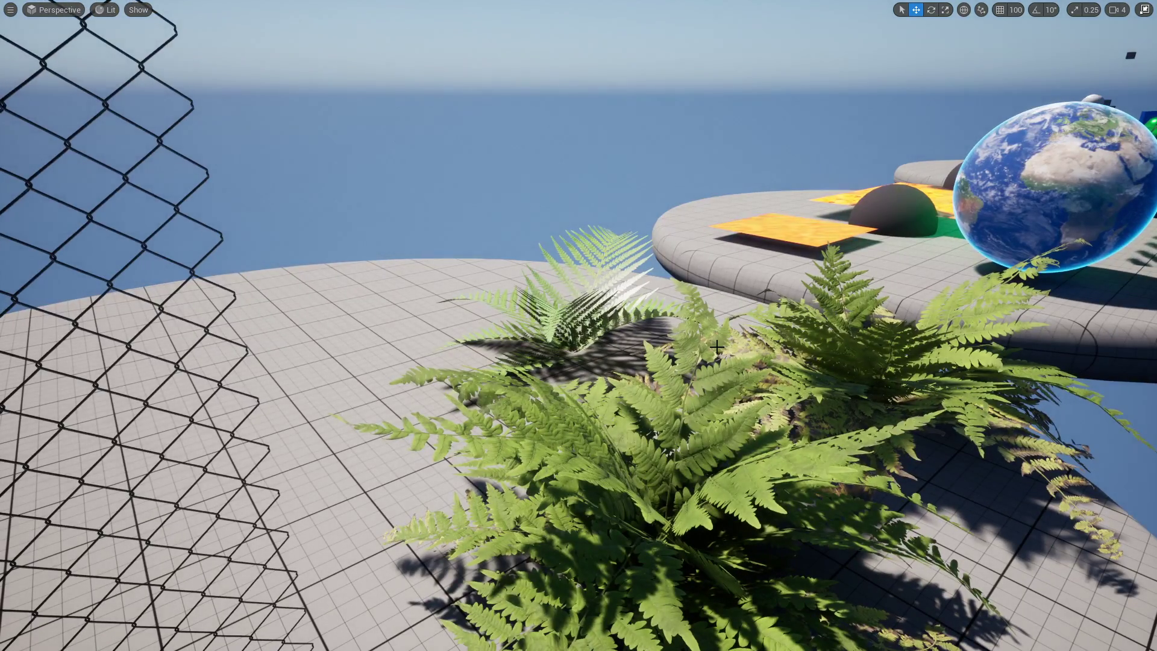
{"action": "right_click_drag", "start_coordinate": [717, 348], "coordinate": [696, 357]}
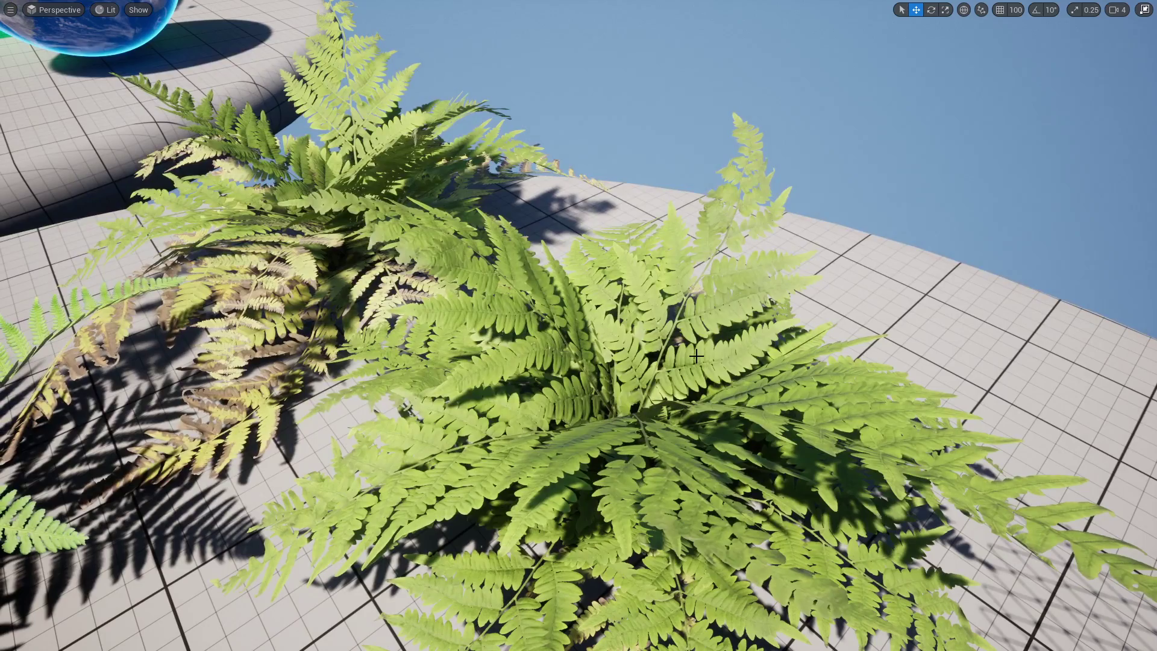
{"action": "left_click", "coordinate": [513, 227]}
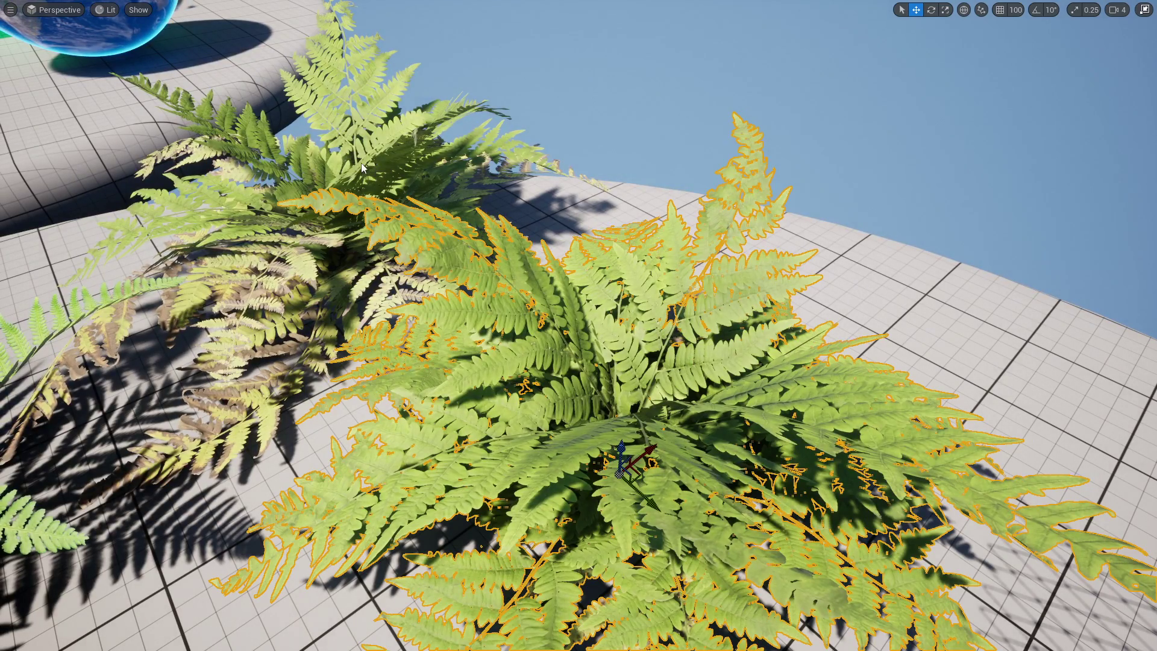
{"action": "key", "text": "Escape"}
Step: Pull several individual fronds of the flat-leaved fern away from its centre to separate them
{"action": "right_click_drag", "start_coordinate": [467, 280], "coordinate": [400, 271]}
{"action": "left_click", "coordinate": [407, 264]}
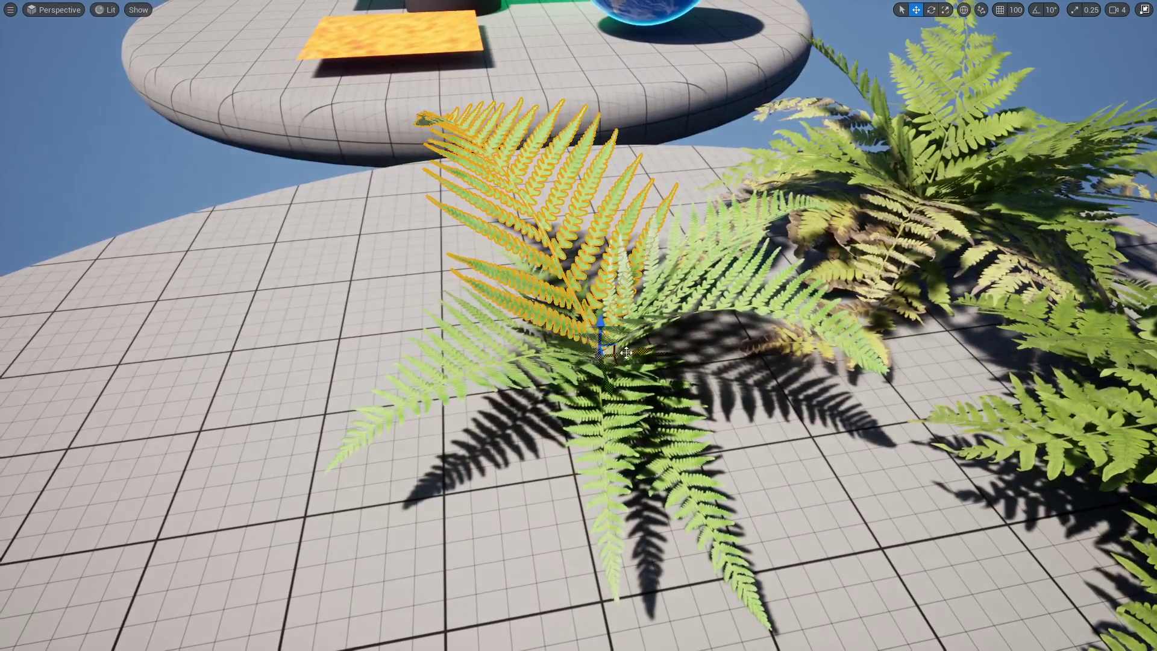
{"action": "left_click_drag", "start_coordinate": [620, 362], "coordinate": [304, 403]}
{"action": "left_click", "coordinate": [512, 360]}
{"action": "right_click_drag", "start_coordinate": [642, 355], "coordinate": [687, 333]}
{"action": "left_click_drag", "start_coordinate": [681, 314], "coordinate": [443, 326]}
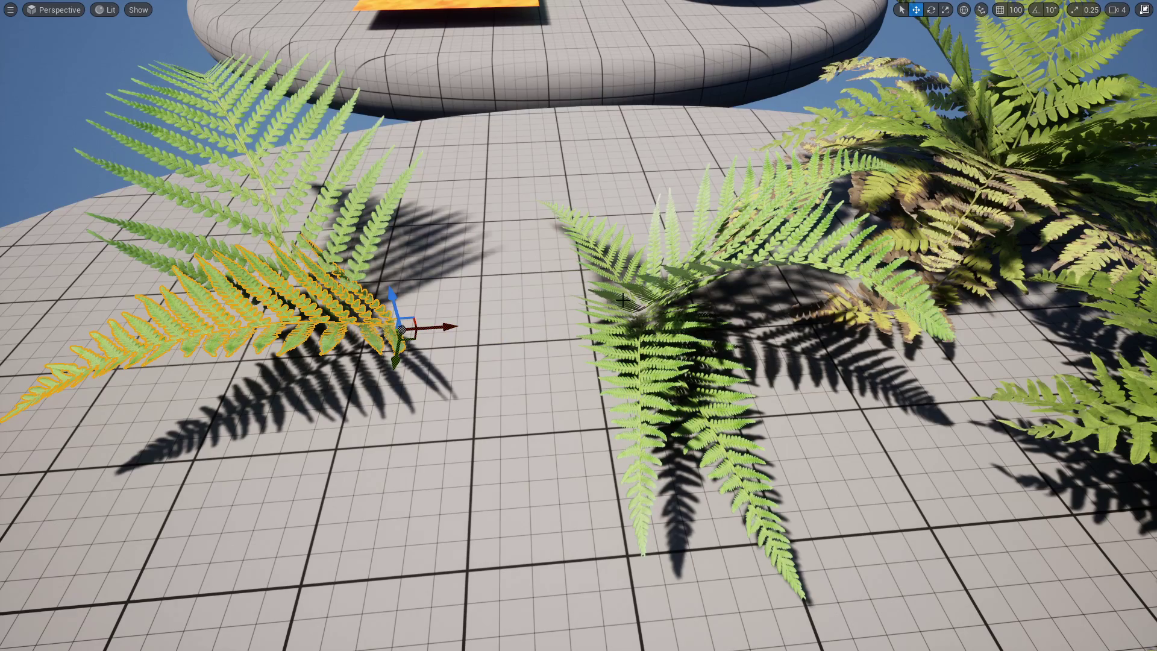
{"action": "left_click", "coordinate": [826, 249]}
{"action": "right_click_drag", "start_coordinate": [826, 248], "coordinate": [826, 247]}
{"action": "left_click_drag", "start_coordinate": [682, 312], "coordinate": [935, 300]}
{"action": "right_click_drag", "start_coordinate": [936, 300], "coordinate": [612, 261]}
Step: Undo the moves of the fern fronds
{"action": "key", "text": "ctrl+z"}
{"action": "key", "text": "ctrl+z"}
{"action": "key", "text": "ctrl+z"}
{"action": "key", "text": "ctrl+z"}
{"action": "key", "text": "ctrl+z"}
{"action": "key", "text": "ctrl+z"}
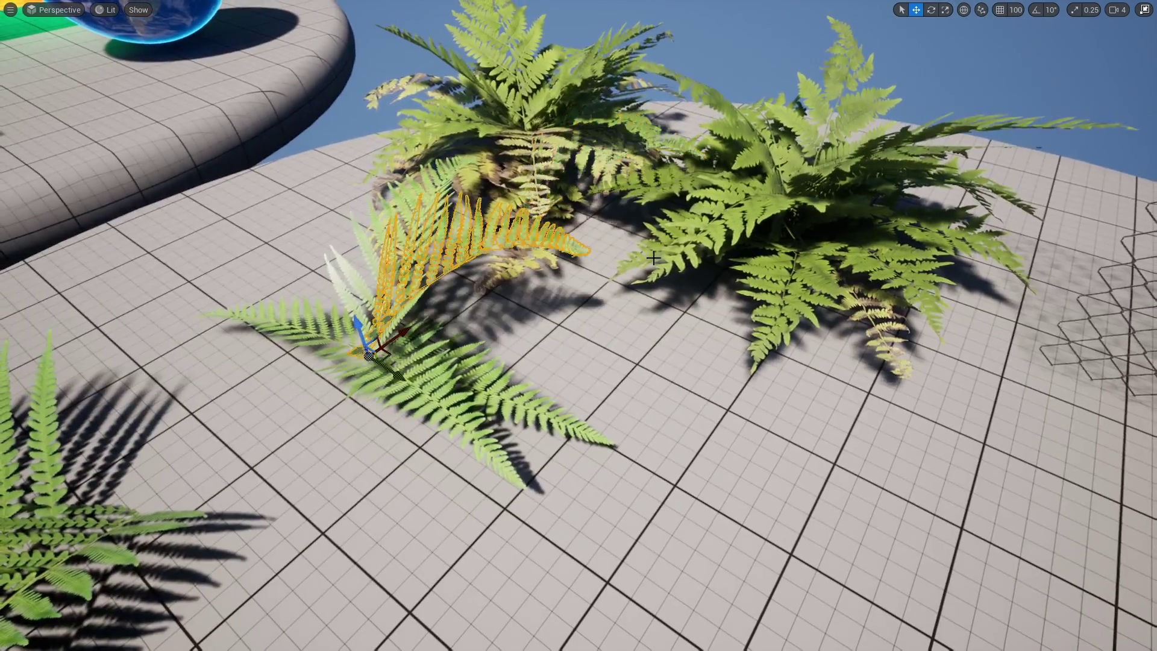
Step: Leave the fullscreen viewport and import the png-seamless-chainlink-fence image into the MaterialSeries/Instances folder
{"action": "right_click_drag", "start_coordinate": [440, 395], "coordinate": [587, 336]}
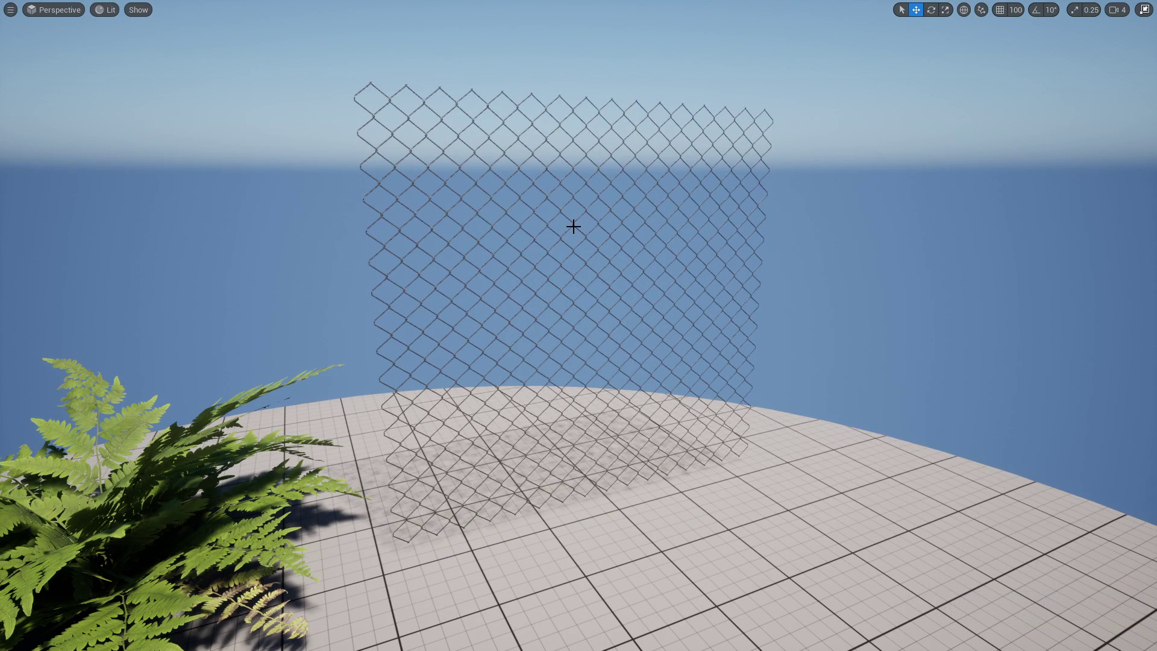
{"action": "key", "text": "d"}
{"action": "right_click_drag", "start_coordinate": [632, 247], "coordinate": [682, 256]}
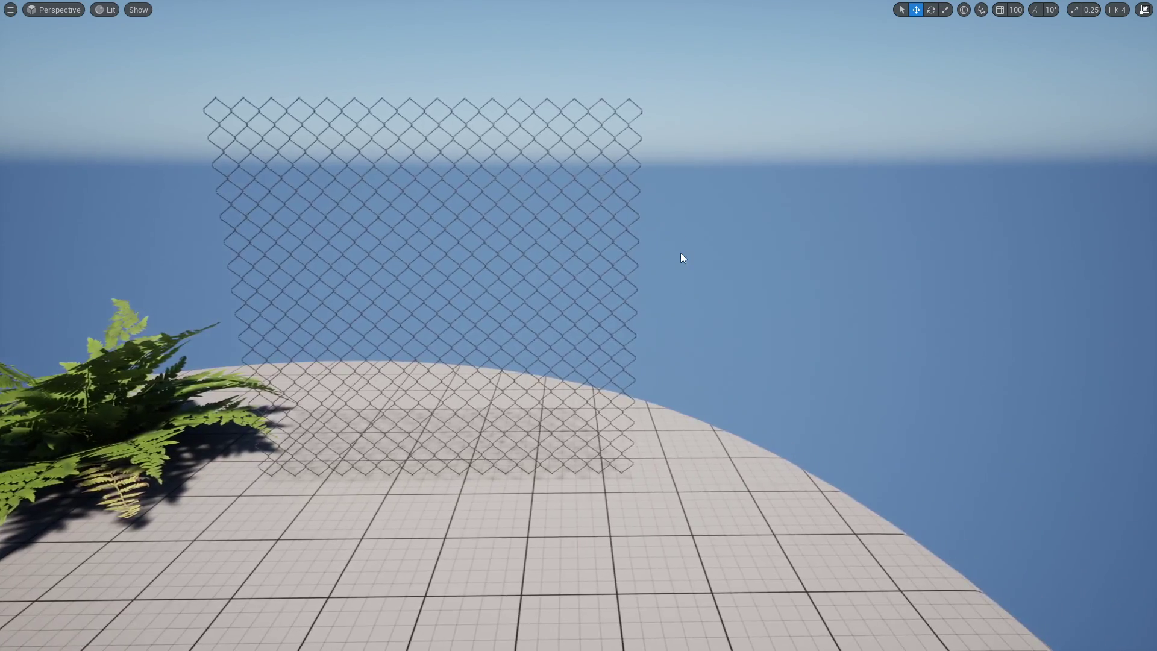
{"action": "key", "text": "F11"}
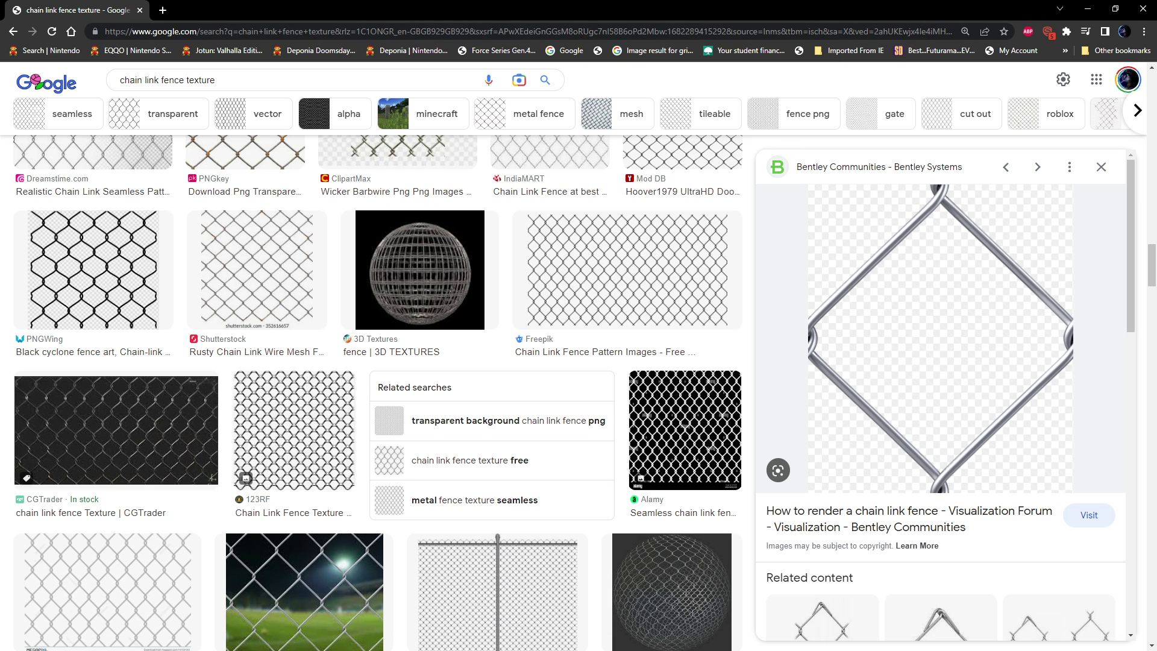
{"action": "left_click_drag", "start_coordinate": [976, 10], "coordinate": [0, 12]}
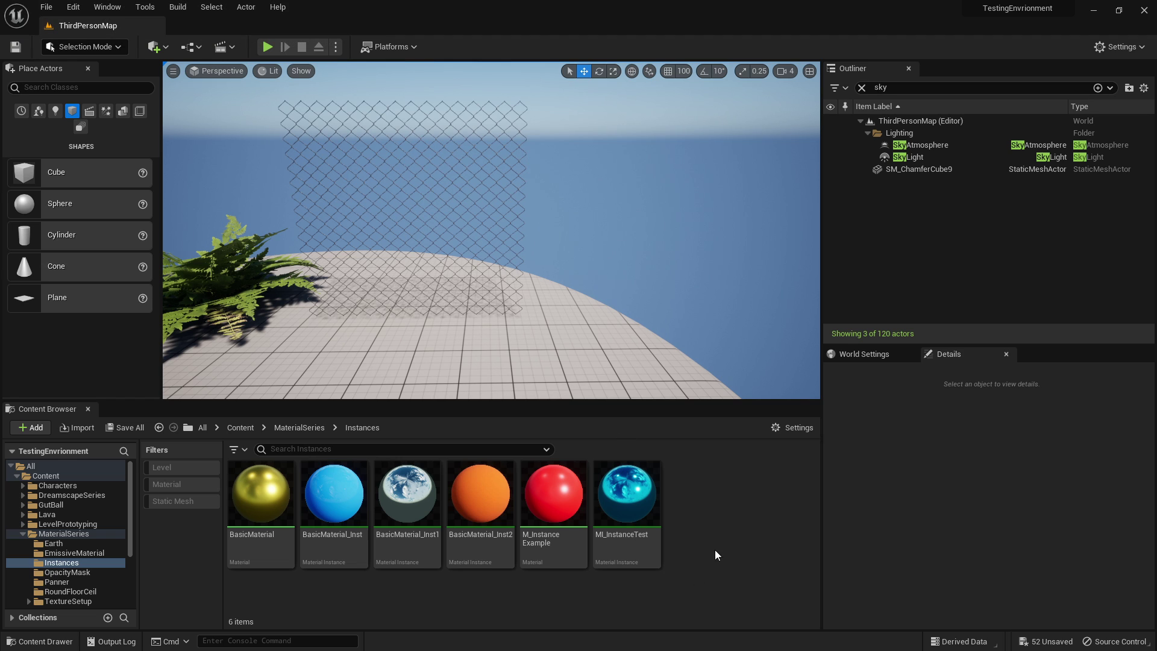
{"action": "left_click_drag", "start_coordinate": [715, 549], "coordinate": [713, 508]}
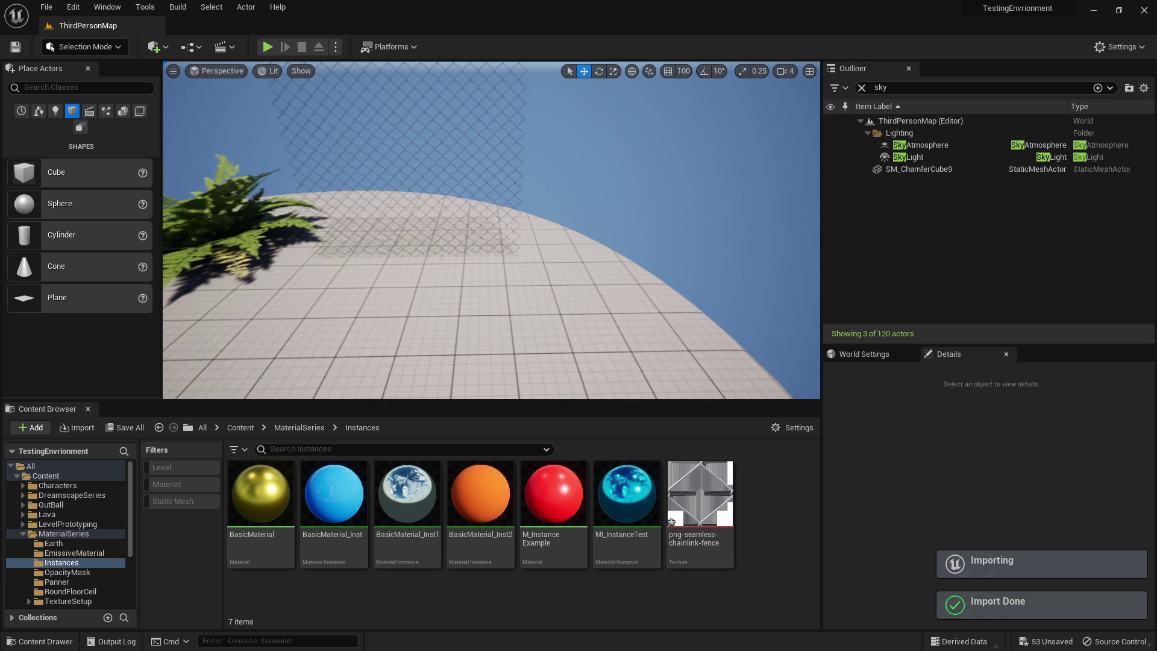
Step: Place a plane in front of the existing fence and apply the png-seamless-chainlink-fence texture to it
{"action": "left_click_drag", "start_coordinate": [57, 297], "coordinate": [543, 232]}
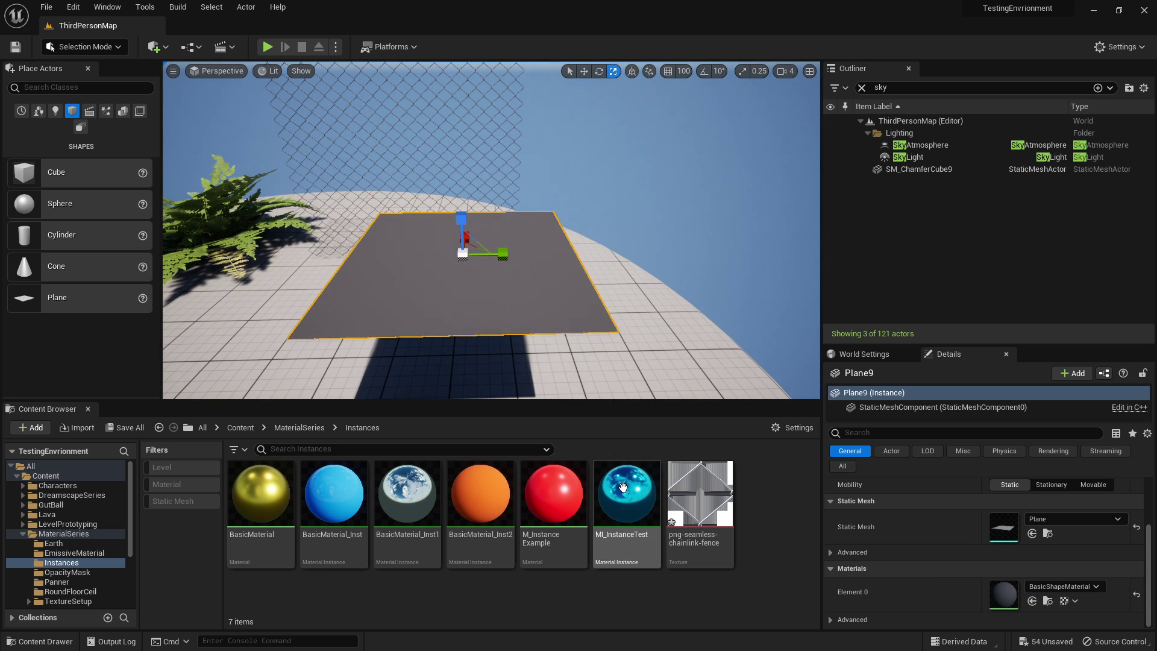
{"action": "left_click_drag", "start_coordinate": [699, 503], "coordinate": [505, 260]}
{"action": "right_click_drag", "start_coordinate": [506, 260], "coordinate": [504, 307]}
{"action": "key", "text": "Escape"}
{"action": "right_click_drag", "start_coordinate": [476, 246], "coordinate": [461, 285]}
{"action": "right_click_drag", "start_coordinate": [428, 112], "coordinate": [464, 104]}
{"action": "right_click_drag", "start_coordinate": [590, 356], "coordinate": [609, 360]}
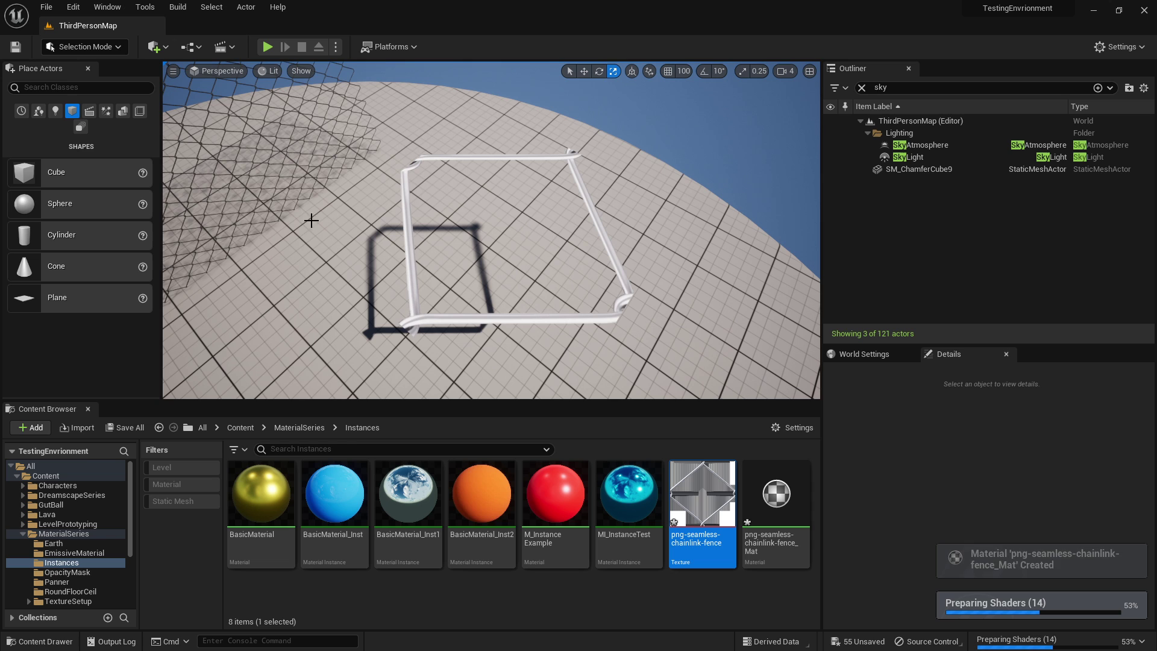
{"action": "right_click_drag", "start_coordinate": [509, 150], "coordinate": [615, 205]}
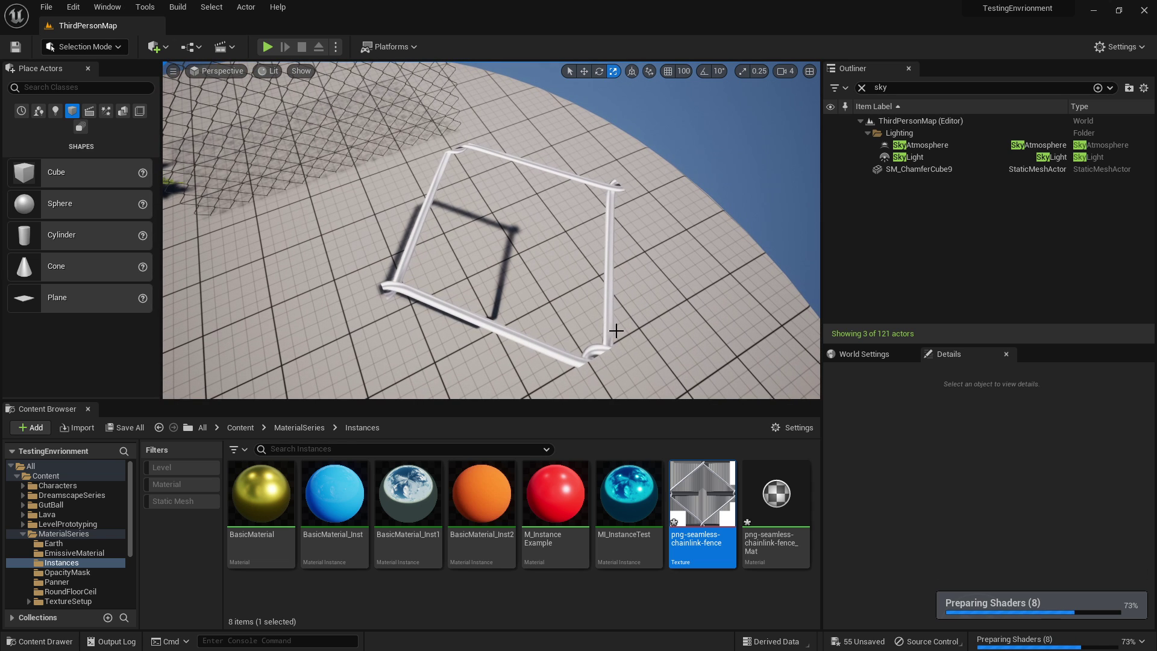
Step: Force delete the png-seamless-chainlink-fence_Mat material from the project
{"action": "key", "text": "ctrl+z"}
{"action": "right_click_drag", "start_coordinate": [625, 250], "coordinate": [600, 265]}
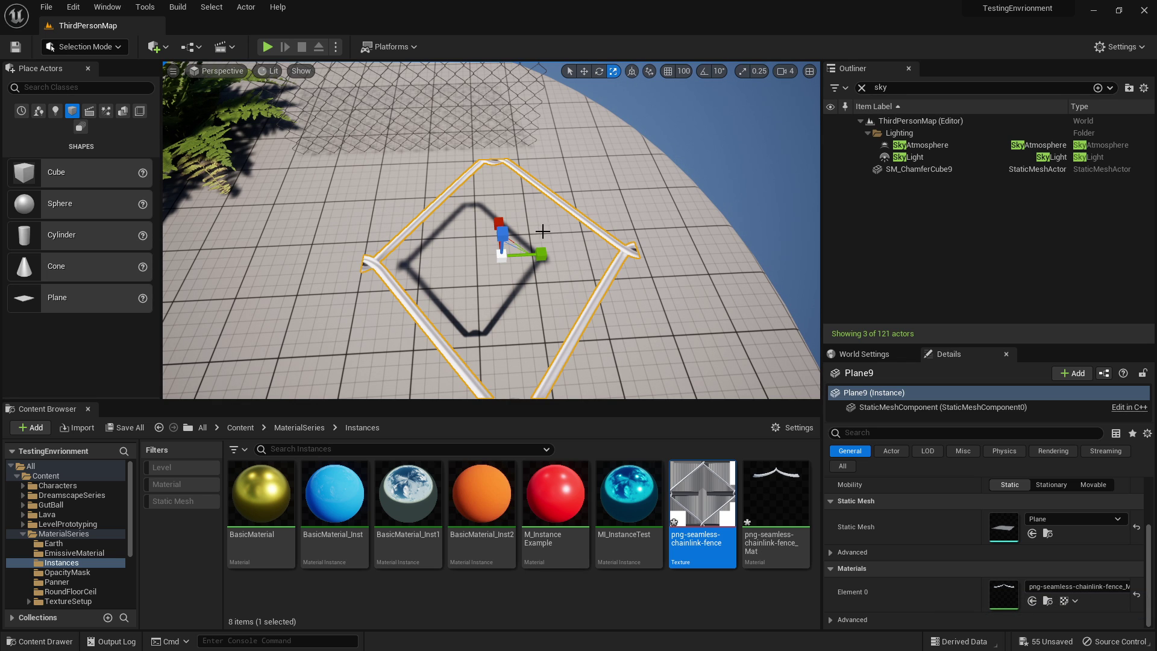
{"action": "right_click_drag", "start_coordinate": [543, 231], "coordinate": [579, 220]}
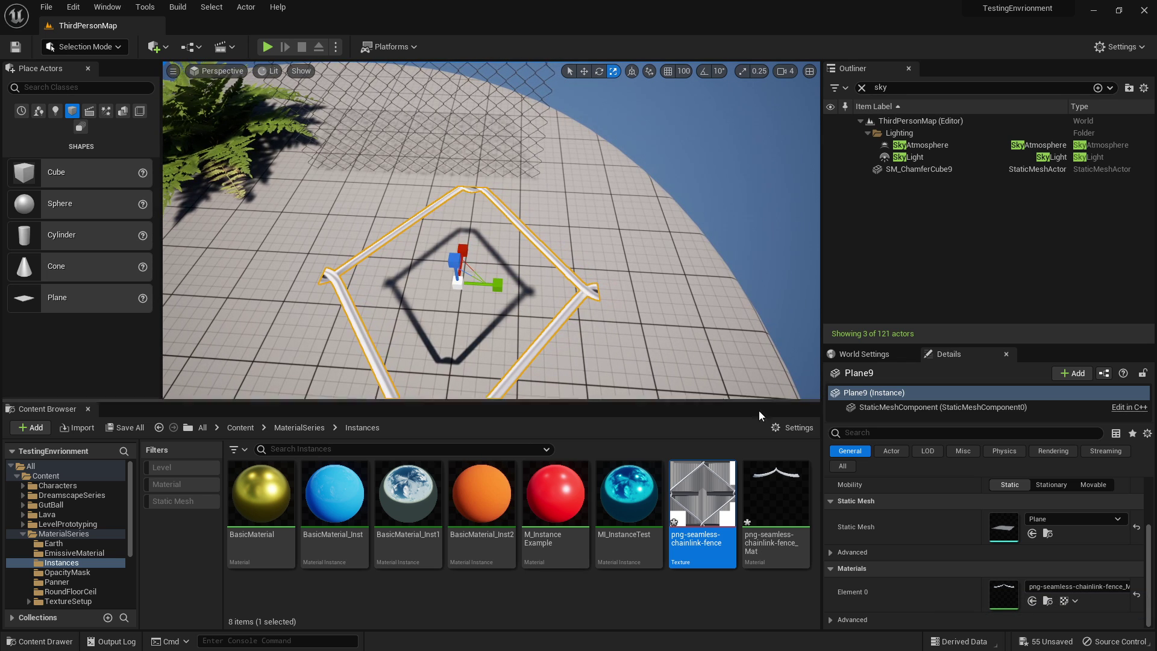
{"action": "left_click", "coordinate": [750, 533]}
{"action": "key", "text": "Delete"}
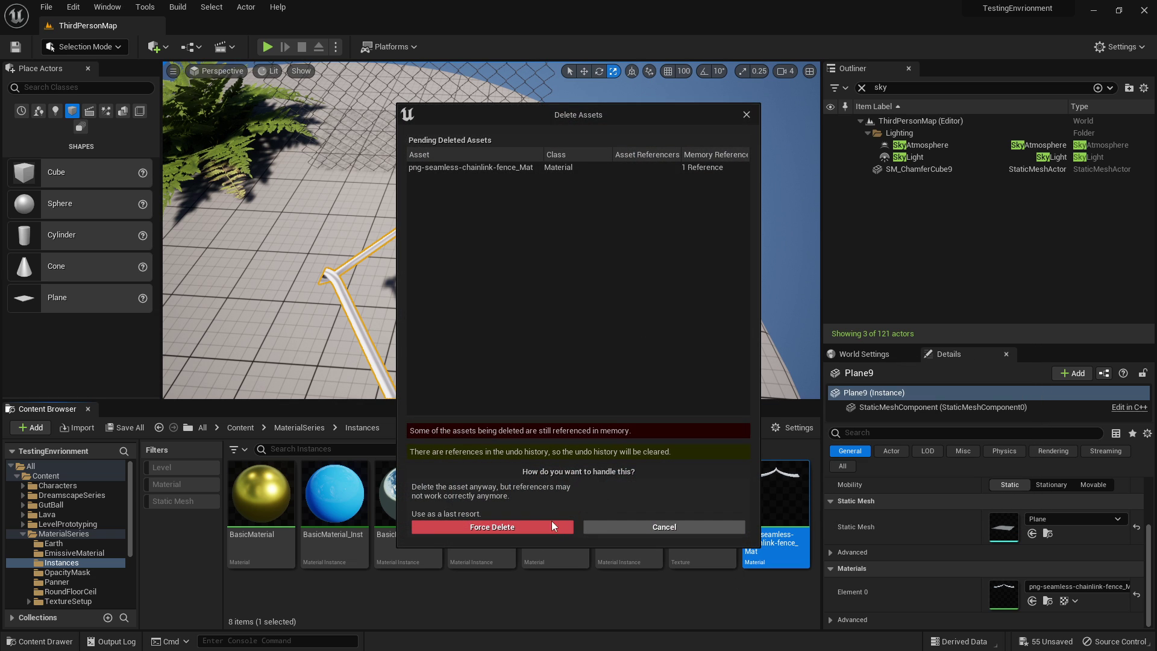
{"action": "left_click", "coordinate": [552, 527]}
Step: Create a material from the png-seamless-chainlink-fence texture, keeping the default name, and open it for editing
{"action": "right_click", "coordinate": [709, 516]}
{"action": "left_click", "coordinate": [692, 498]}
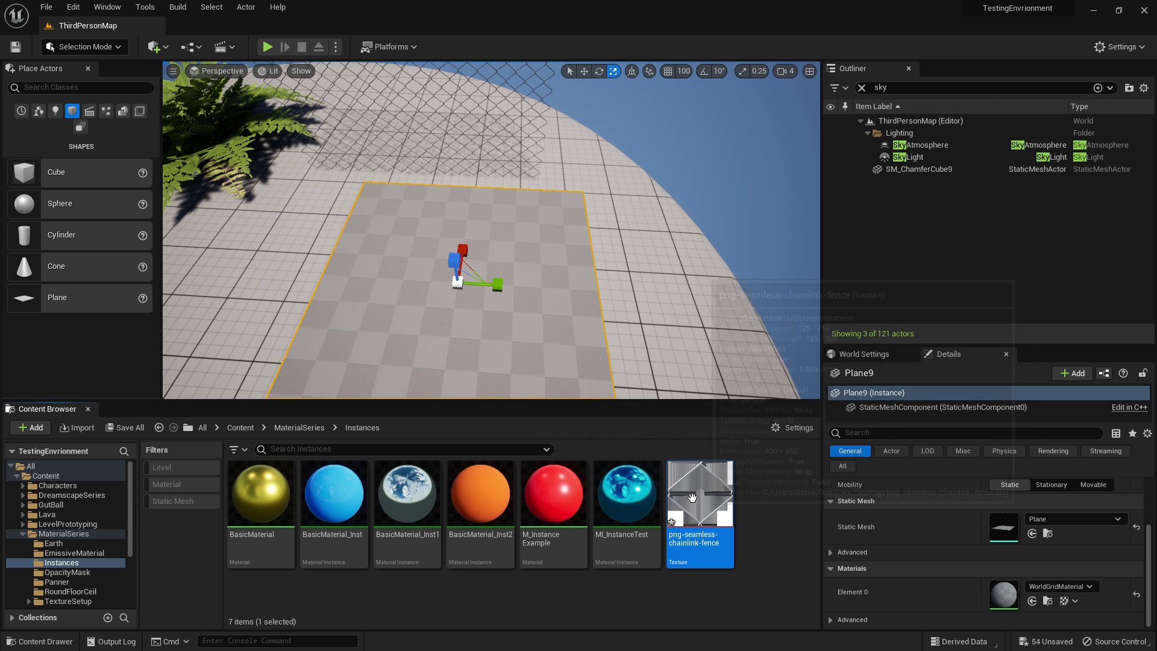
{"action": "right_click", "coordinate": [692, 497]}
{"action": "left_click", "coordinate": [749, 93]}
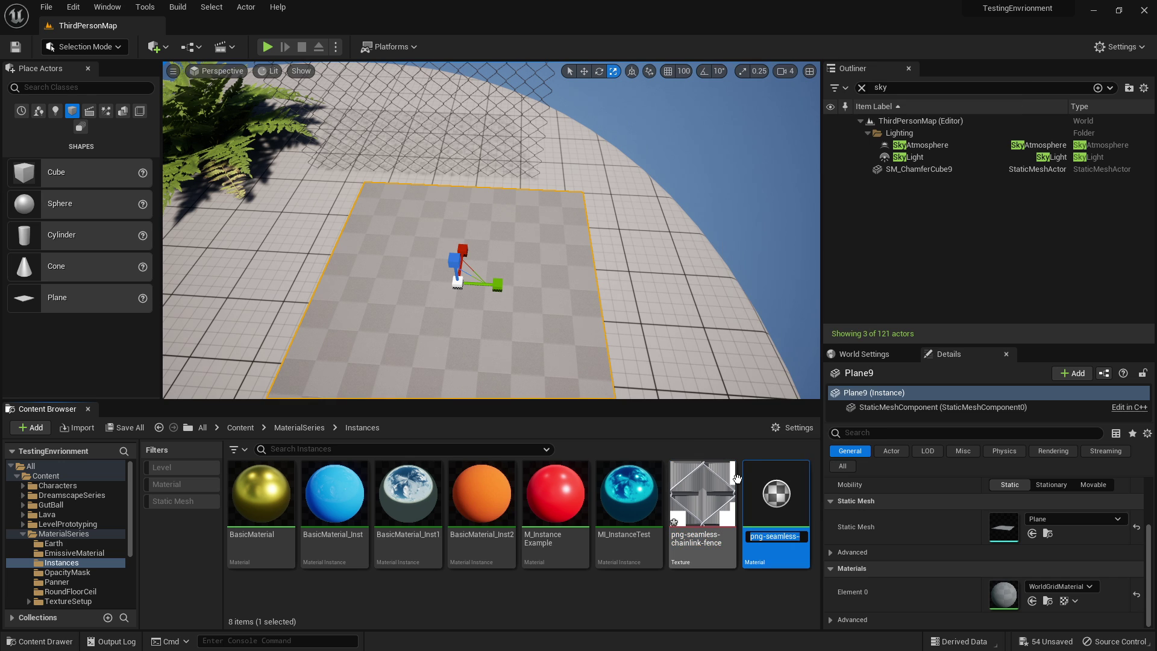
{"action": "key", "text": "Return"}
{"action": "double_click", "coordinate": [776, 495]}
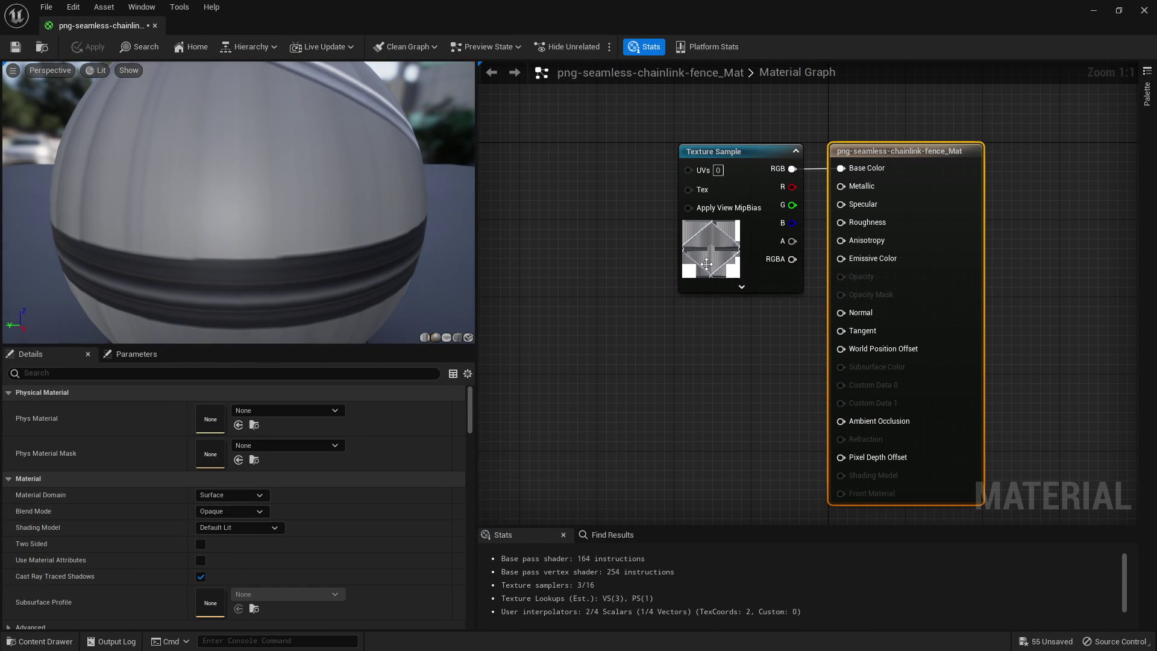
Step: Move the Texture Sample node farther from the material node and connect its alpha output to Opacity Mask
{"action": "left_click_drag", "start_coordinate": [706, 264], "coordinate": [549, 264]}
{"action": "right_click_drag", "start_coordinate": [606, 267], "coordinate": [688, 270]}
{"action": "left_click", "coordinate": [740, 282]}
{"action": "right_click_drag", "start_coordinate": [767, 285], "coordinate": [745, 275]}
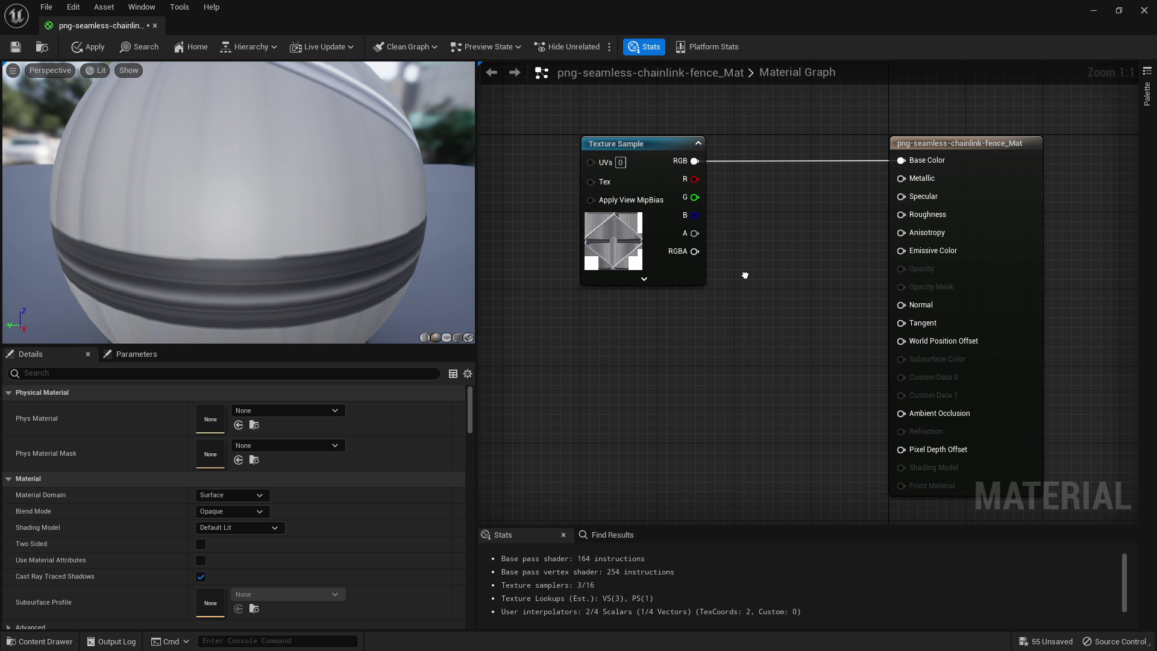
{"action": "right_click_drag", "start_coordinate": [642, 334], "coordinate": [780, 345]}
{"action": "right_click", "coordinate": [601, 292]}
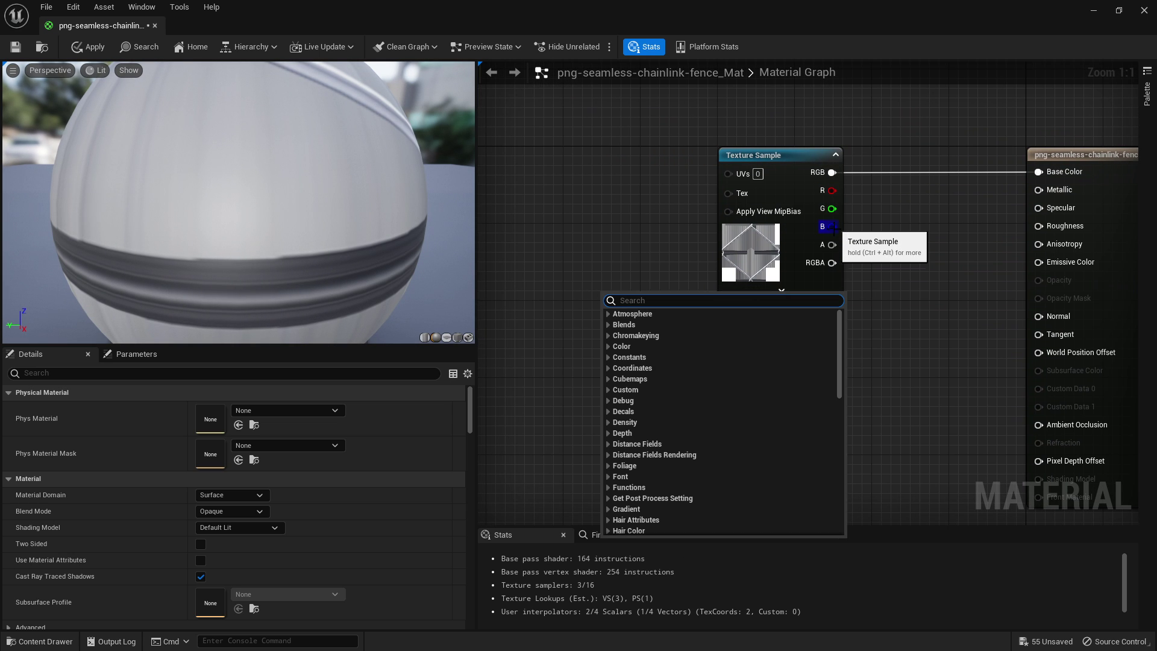
{"action": "left_click_drag", "start_coordinate": [832, 245], "coordinate": [1075, 299]}
{"action": "right_click_drag", "start_coordinate": [1076, 299], "coordinate": [968, 312]}
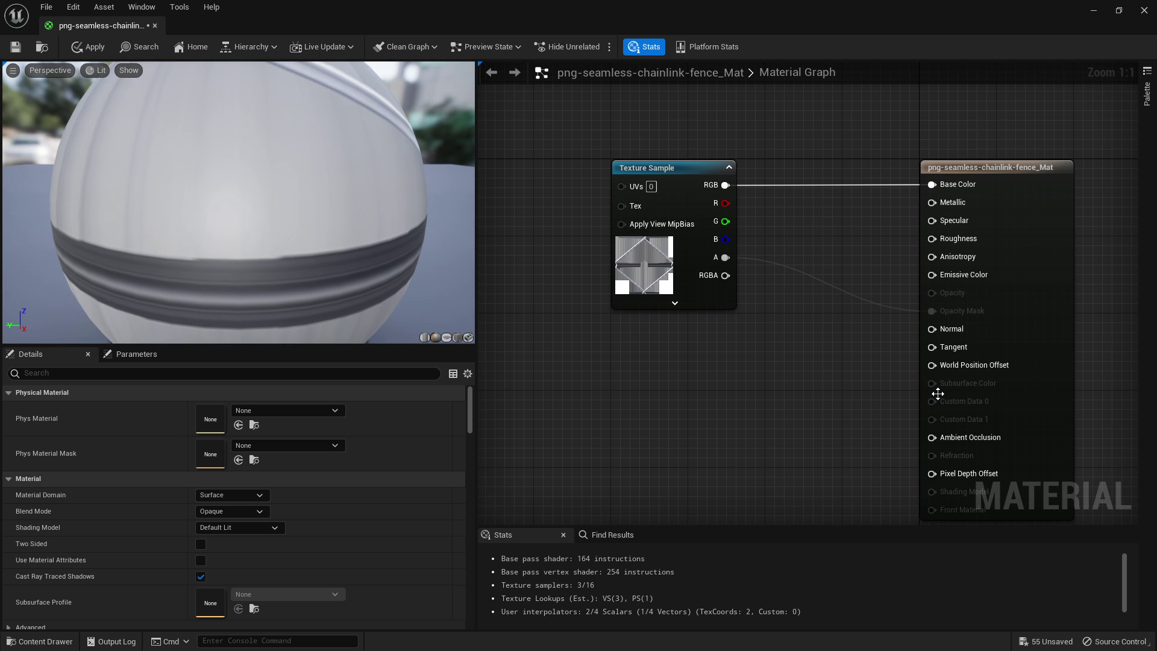
Step: Open the sampled chain-link texture, hide its red, green and blue channels to inspect the alpha, and close it
{"action": "left_click", "coordinate": [651, 266]}
{"action": "double_click", "coordinate": [210, 508]}
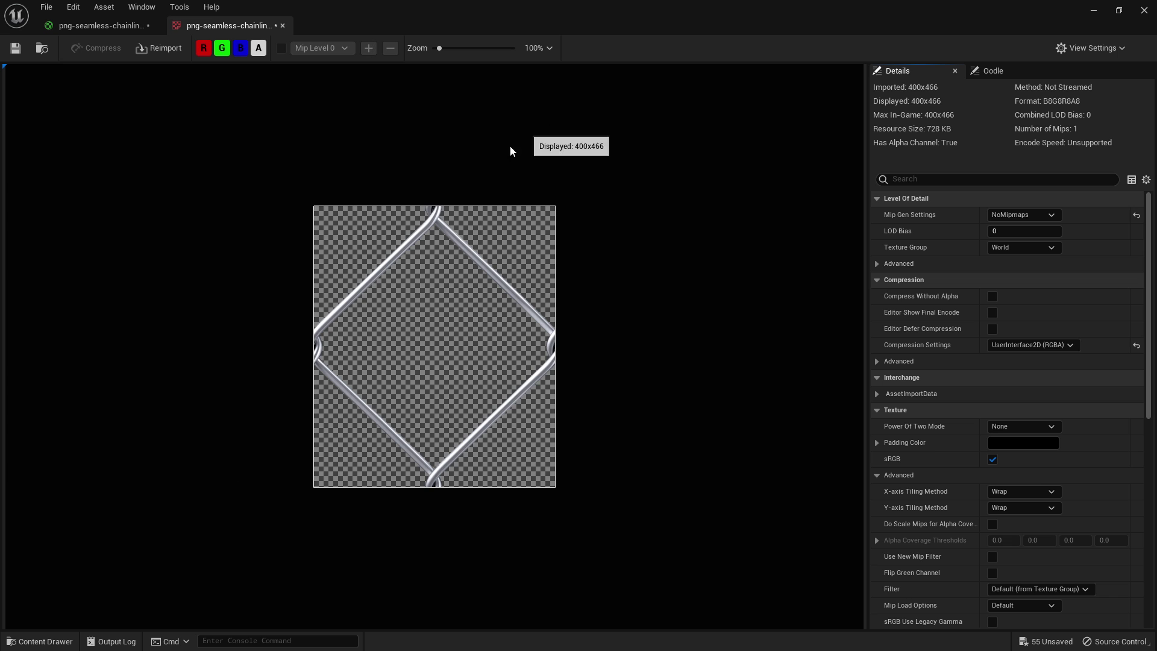
{"action": "left_click", "coordinate": [241, 49]}
{"action": "left_click", "coordinate": [222, 48]}
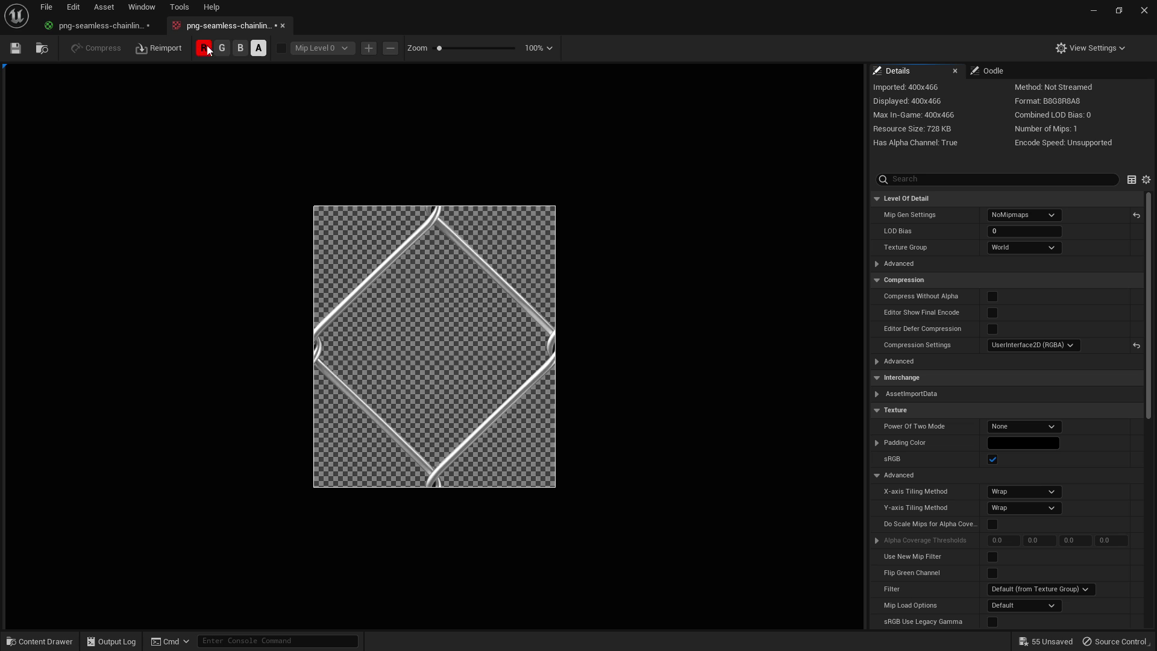
{"action": "left_click", "coordinate": [204, 49]}
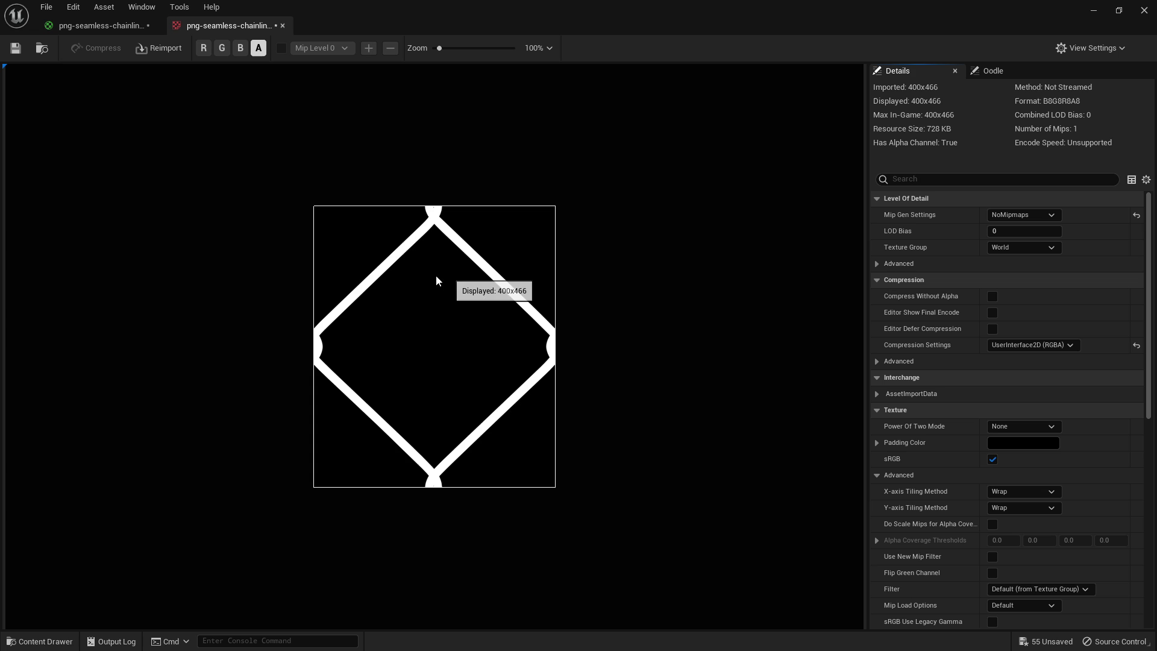
{"action": "middle_click", "coordinate": [238, 31]}
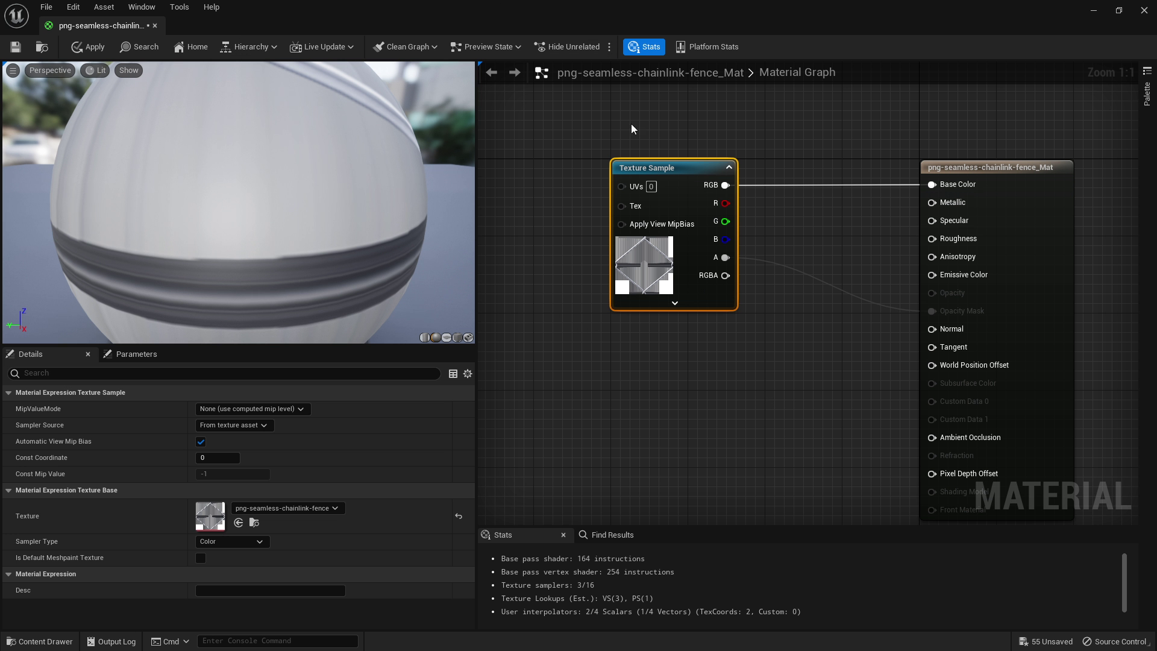
Step: Select the existing chain-link fence plane in the level and open its Fence_feb_Mat material
{"action": "left_click", "coordinate": [1093, 10]}
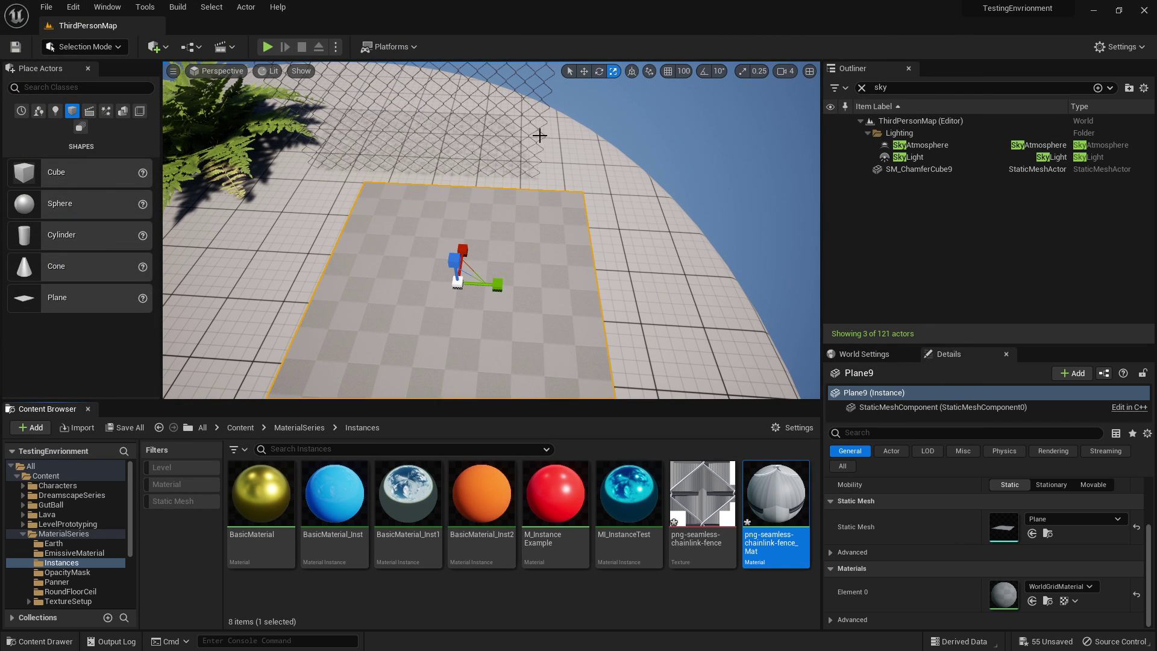
{"action": "left_click", "coordinate": [531, 109]}
{"action": "left_click", "coordinate": [531, 106]}
{"action": "double_click", "coordinate": [1005, 603]}
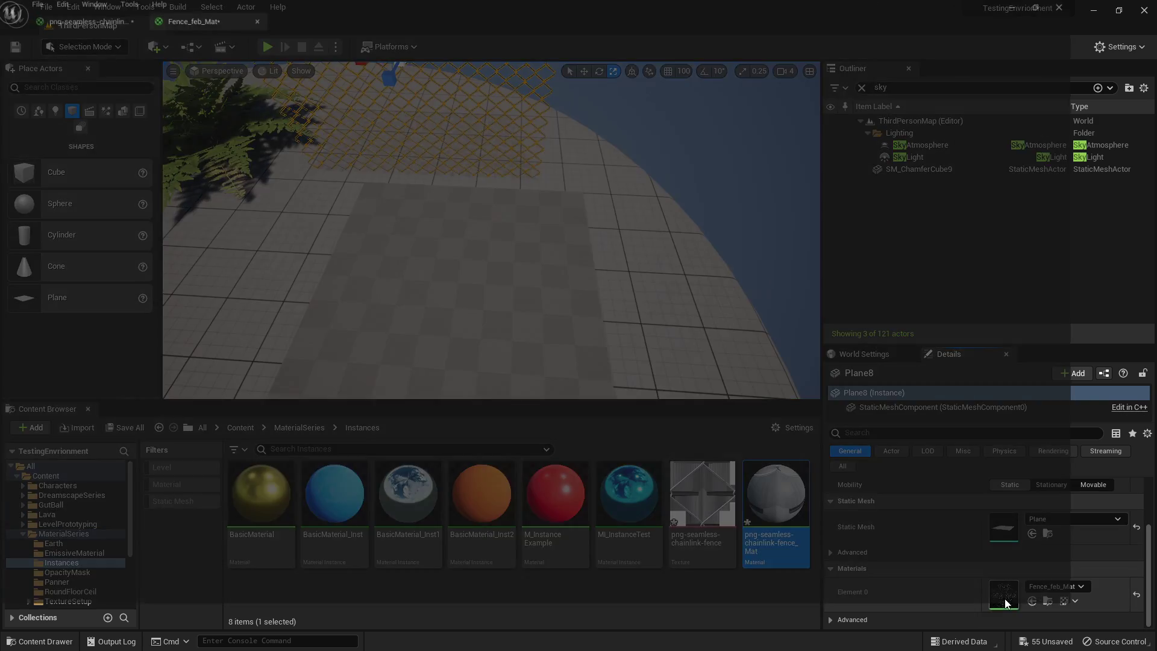
Step: Inspect the Fence_feb_alpha texture feeding the opacity mask and the Fence_feb texture feeding the base color
{"action": "right_click_drag", "start_coordinate": [692, 265], "coordinate": [916, 260]}
{"action": "right_click_drag", "start_coordinate": [687, 237], "coordinate": [780, 253]}
{"action": "scroll", "coordinate": [780, 253], "scroll_direction": "down", "scroll_amount": 2}
{"action": "right_click_drag", "start_coordinate": [805, 321], "coordinate": [737, 293]}
{"action": "double_click", "coordinate": [737, 293]}
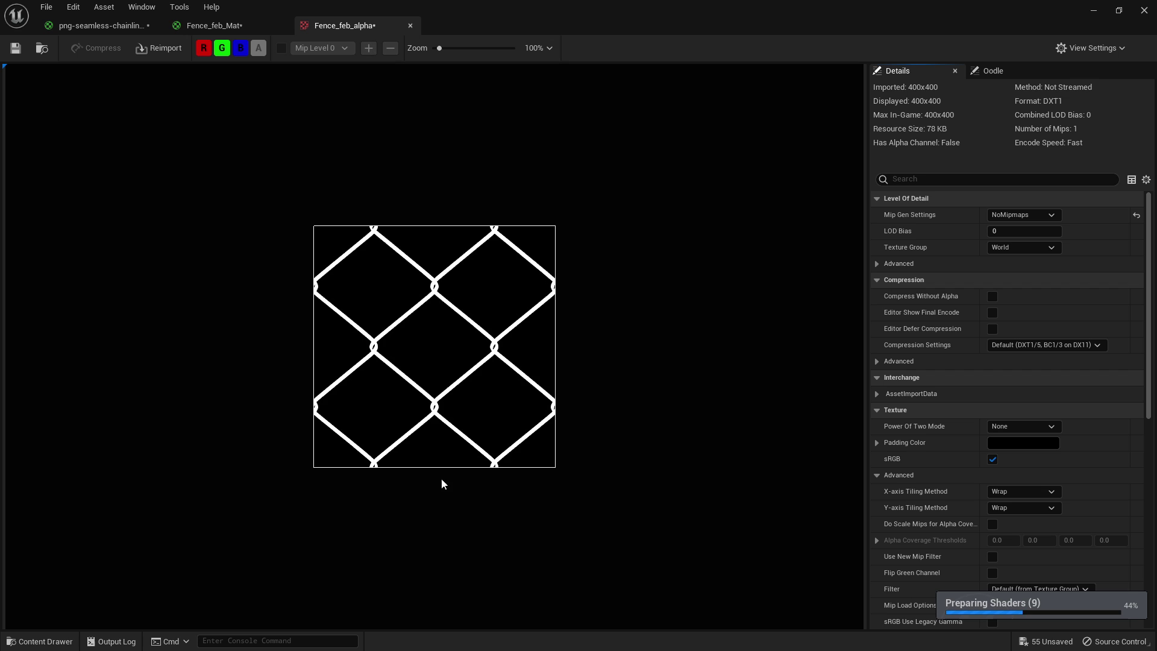
{"action": "left_click", "coordinate": [411, 26]}
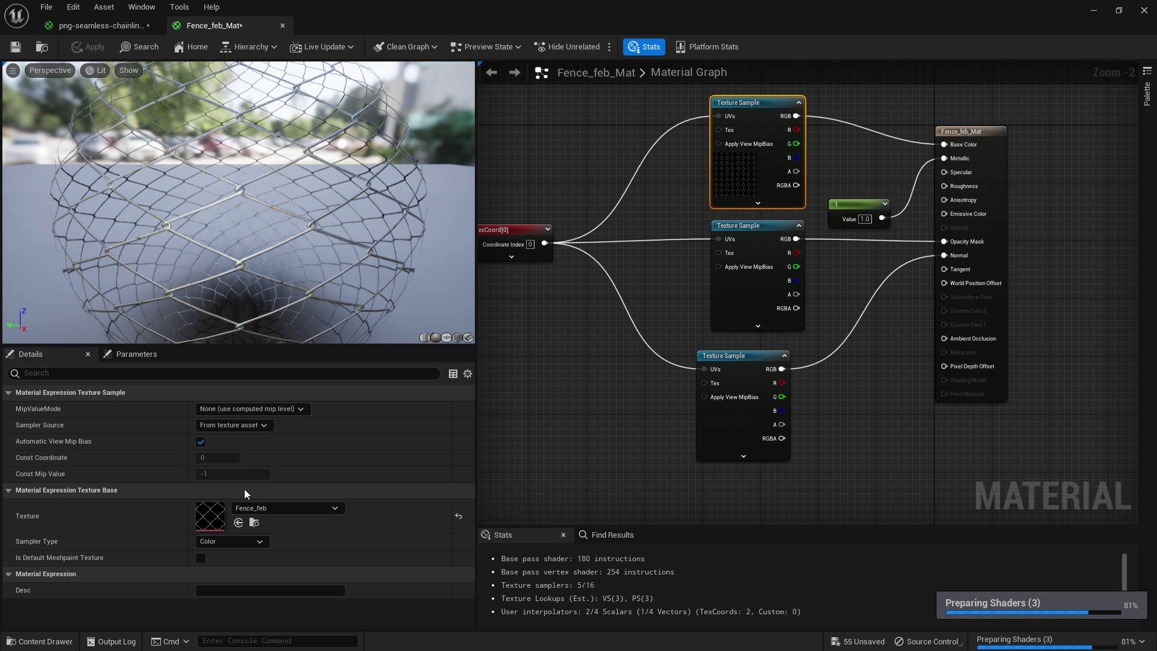
{"action": "double_click", "coordinate": [211, 516]}
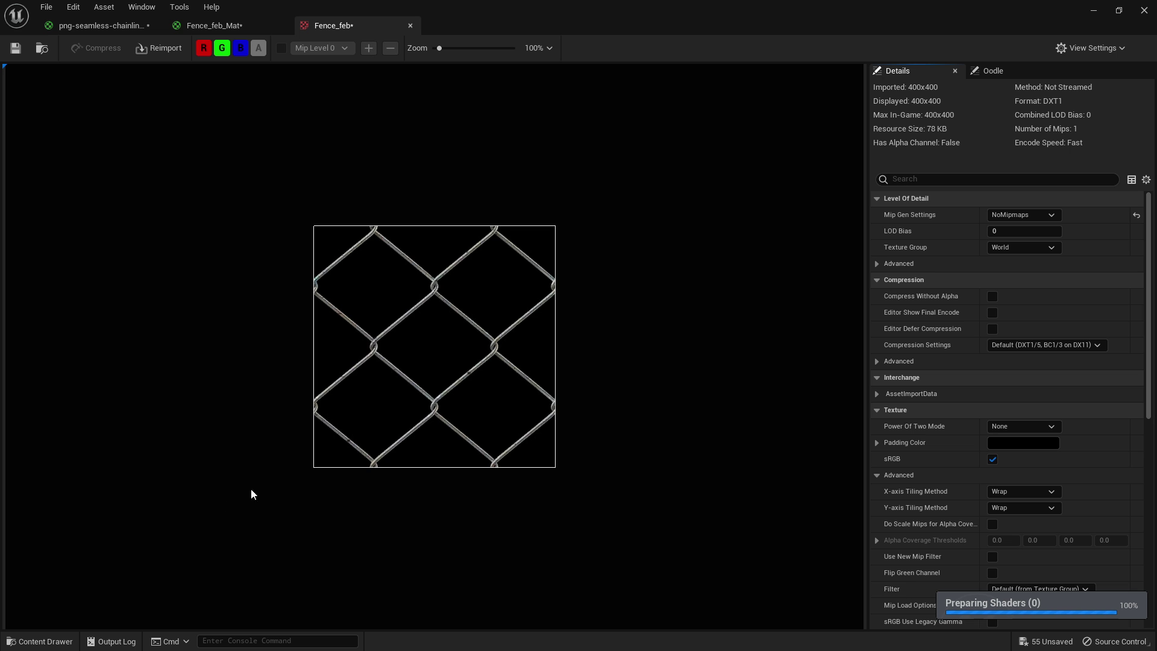
Step: Leave the Fence_feb texture and Fence_feb_Mat, and set the Blend Mode of png-seamless-chainlink-fence_Mat to Masked
{"action": "scroll", "coordinate": [494, 338], "scroll_direction": "up", "scroll_amount": 4}
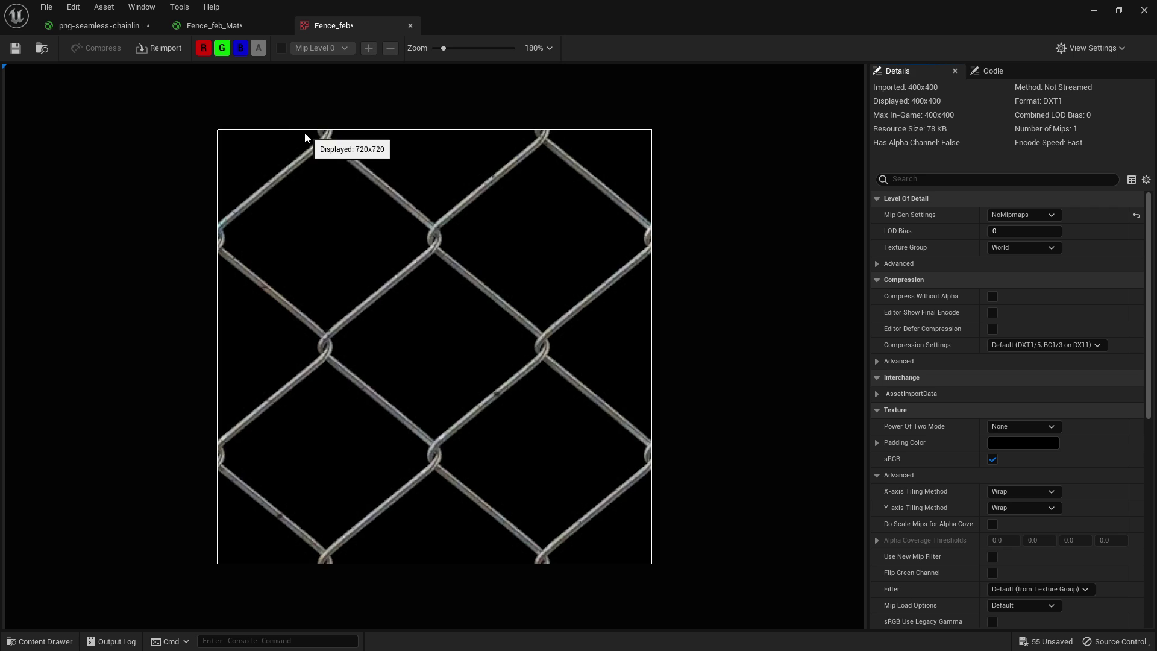
{"action": "left_click", "coordinate": [224, 27]}
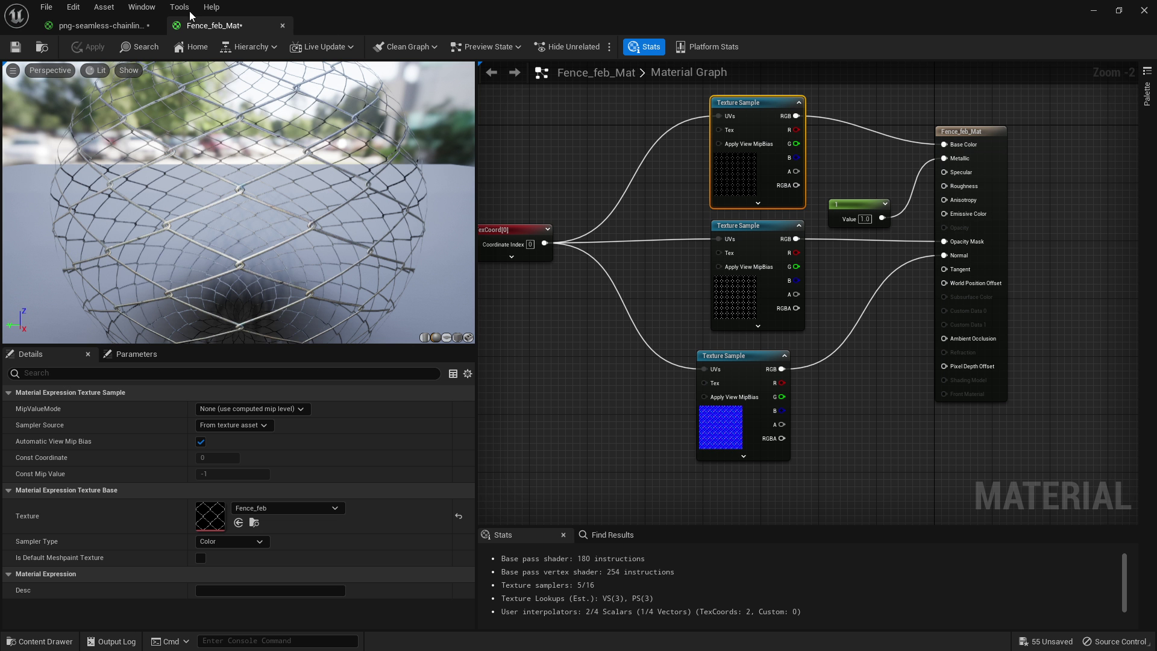
{"action": "middle_click", "coordinate": [229, 35]}
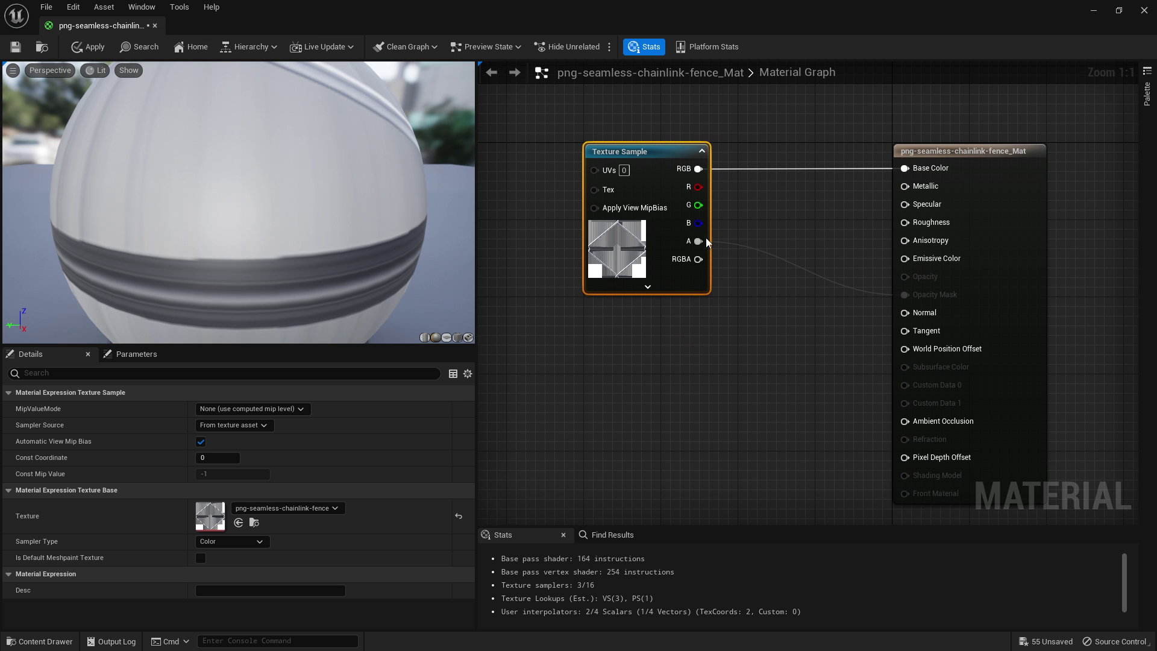
{"action": "left_click", "coordinate": [907, 296]}
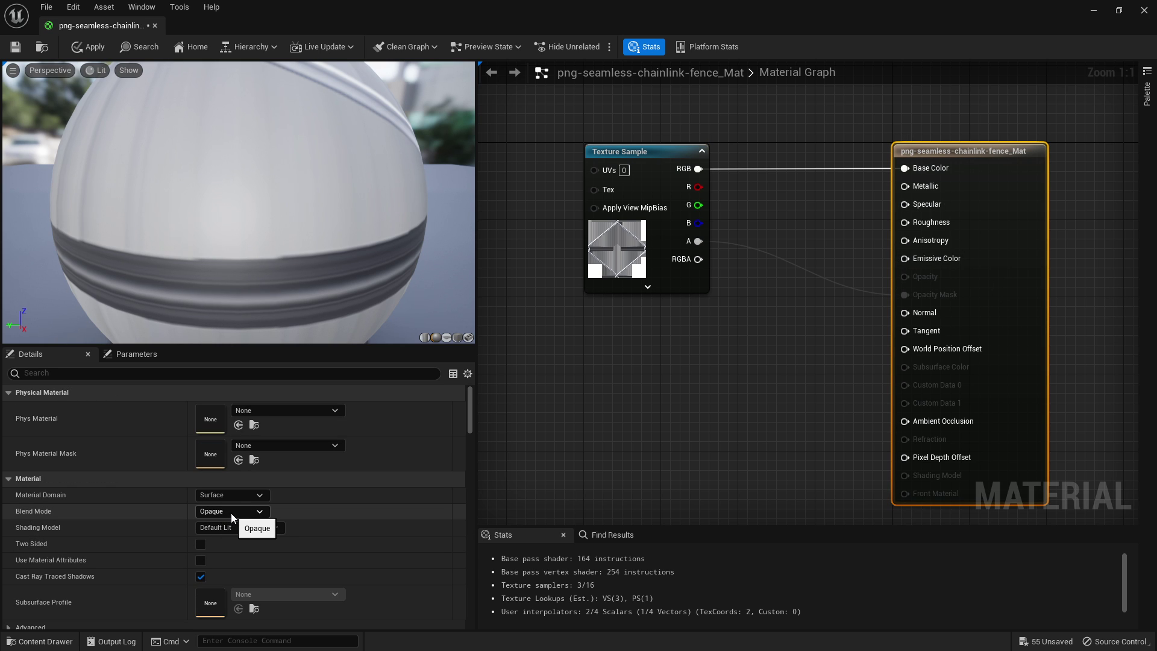
{"action": "left_click", "coordinate": [232, 511]}
{"action": "left_click", "coordinate": [212, 535]}
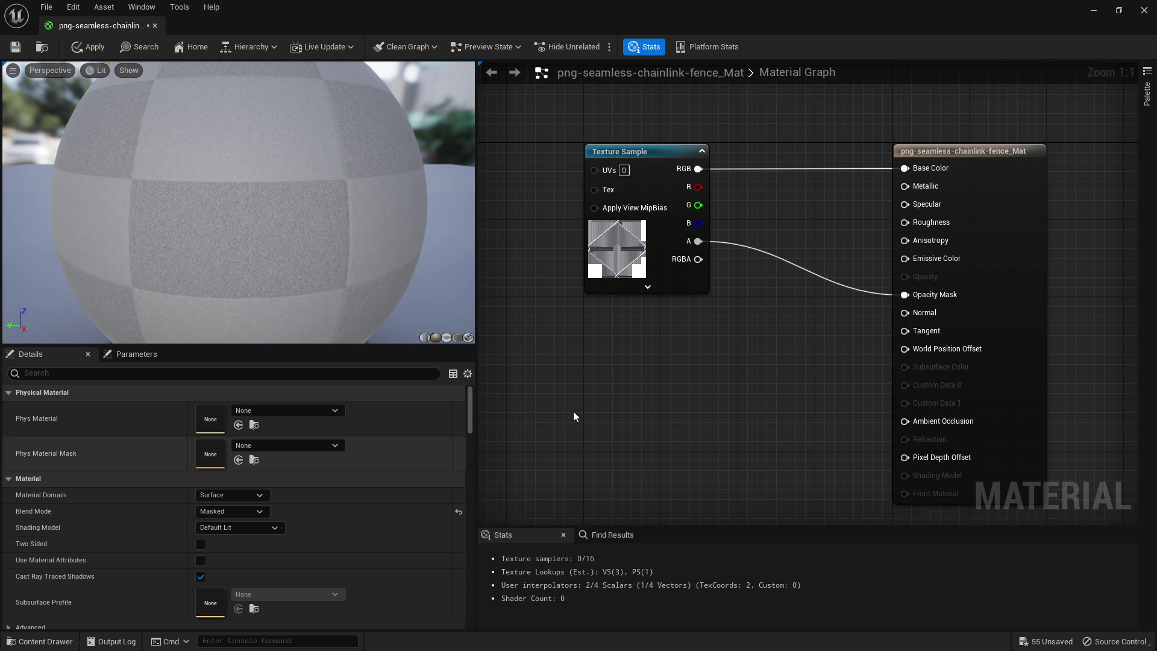
{"action": "mouse_move", "coordinate": [258, 165]}
{"action": "left_mouse_down"}
{"action": "mouse_move", "coordinate": [187, 199]}
{"action": "mouse_move", "coordinate": [248, 167]}
{"action": "mouse_move", "coordinate": [198, 132]}
{"action": "mouse_move", "coordinate": [184, 136]}
{"action": "mouse_move", "coordinate": [163, 90]}
{"action": "mouse_move", "coordinate": [126, 78]}
{"action": "mouse_move", "coordinate": [174, 162]}
{"action": "mouse_move", "coordinate": [211, 193]}
{"action": "mouse_move", "coordinate": [253, 163]}
{"action": "left_mouse_up"}
{"action": "scroll", "coordinate": [258, 165], "scroll_direction": "down", "scroll_amount": 5}
Step: Add a Texture Coordinate node and connect it to the UVs of the chain-link Texture Sample
{"action": "right_click_drag", "start_coordinate": [734, 467], "coordinate": [914, 464]}
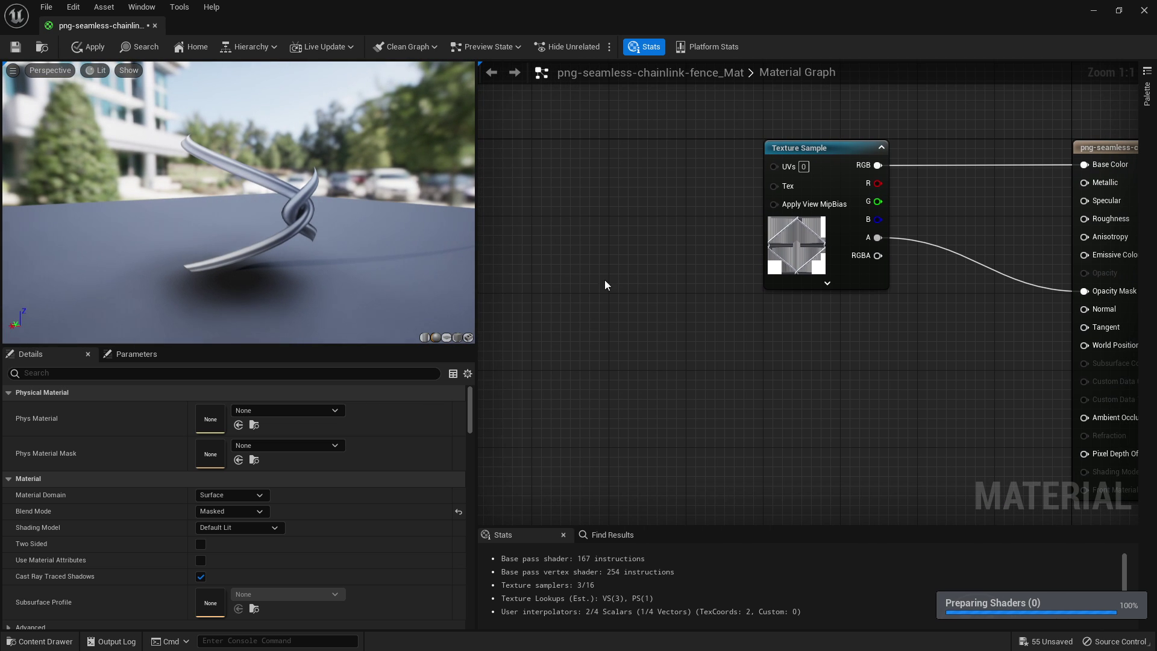
{"action": "left_click", "coordinate": [587, 181]}
{"action": "left_click_drag", "start_coordinate": [688, 207], "coordinate": [783, 165]}
{"action": "left_click_drag", "start_coordinate": [651, 192], "coordinate": [681, 240]}
{"action": "left_click", "coordinate": [626, 299]}
{"action": "left_click", "coordinate": [627, 307]}
{"action": "left_click_drag", "start_coordinate": [576, 248], "coordinate": [745, 370]}
{"action": "key", "text": "Delete"}
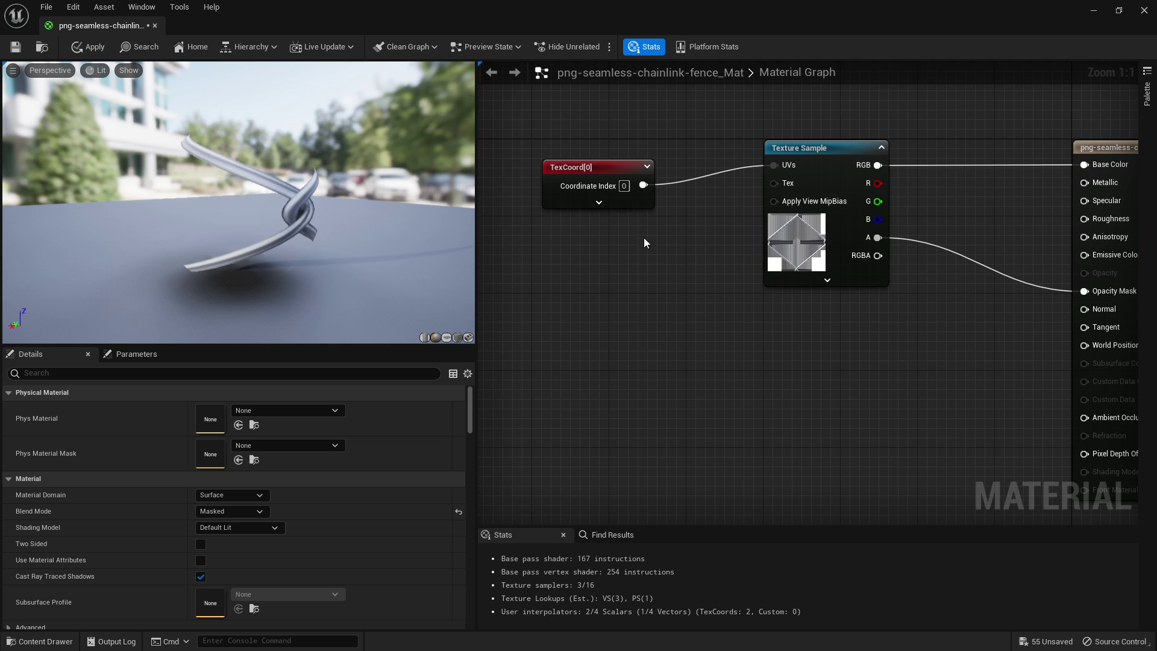
Step: Set both UTiling and VTiling of the texture coordinate node to 25
{"action": "right_click_drag", "start_coordinate": [578, 182], "coordinate": [621, 214]}
{"action": "left_click", "coordinate": [621, 217]}
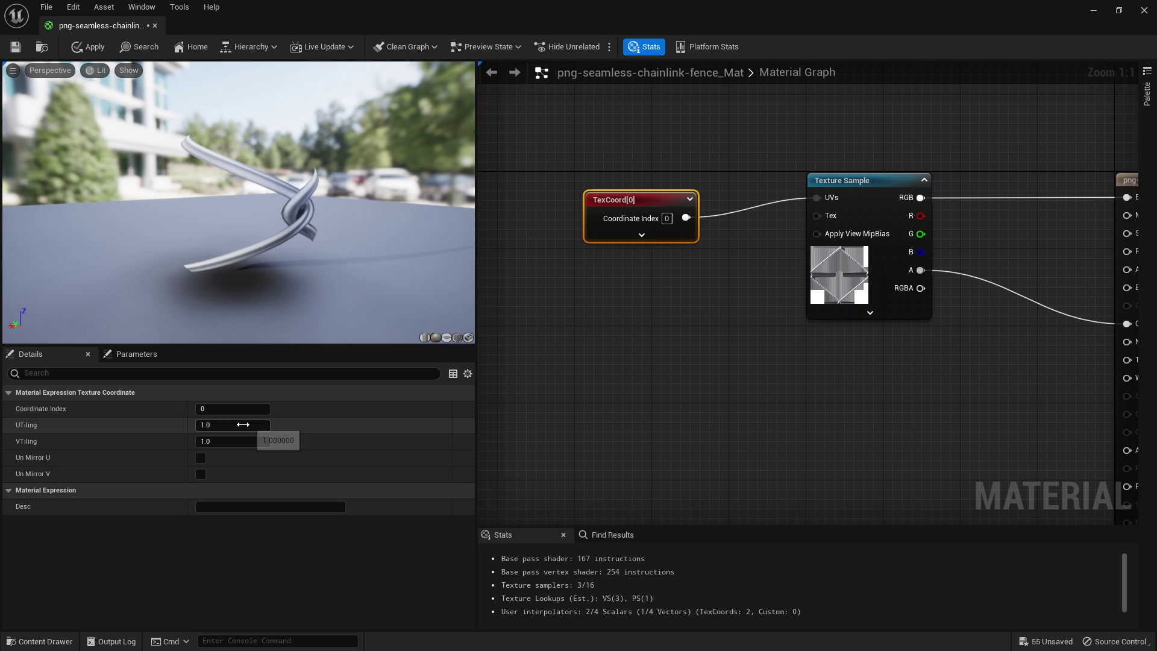
{"action": "left_click", "coordinate": [232, 425]}
{"action": "type", "text": "25"}
{"action": "key", "text": "Tab"}
{"action": "type", "text": "25"}
{"action": "key", "text": "Return"}
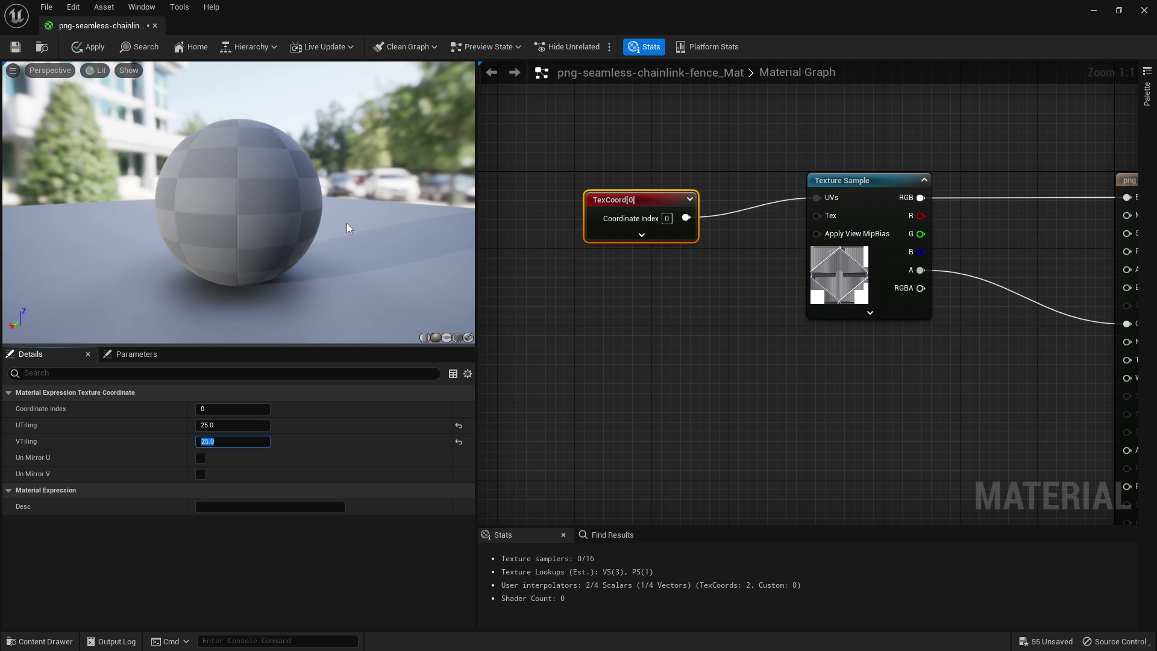
Step: Preview the tiled fence material on a plane up close and apply the material changes
{"action": "left_click", "coordinate": [446, 337]}
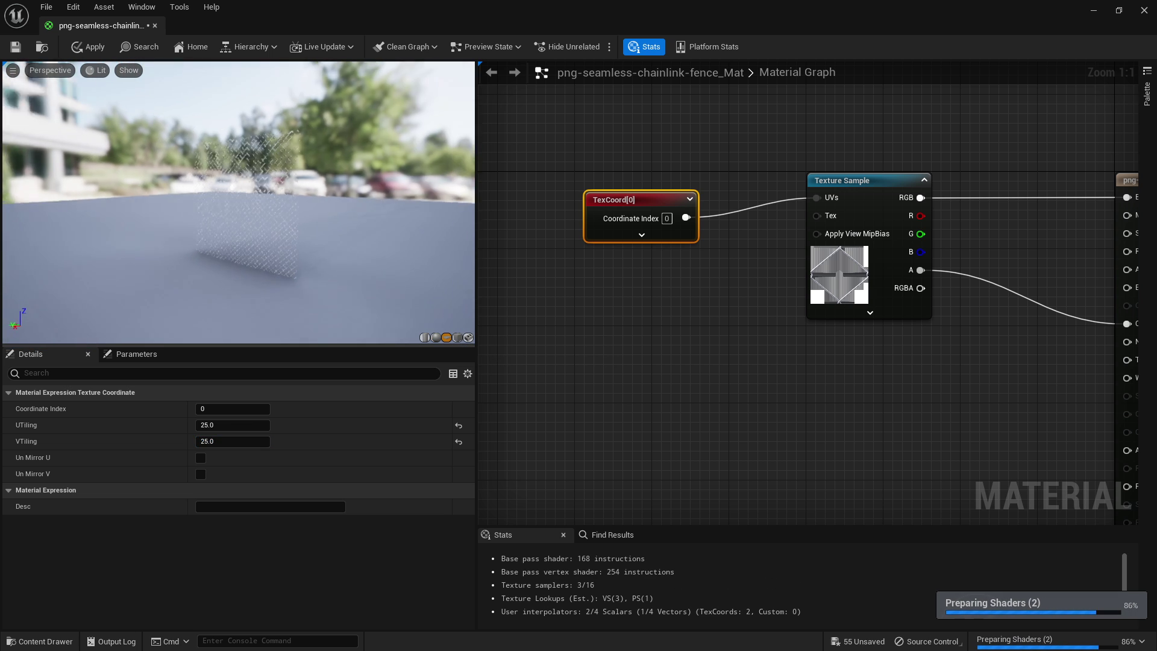
{"action": "scroll", "coordinate": [239, 202], "scroll_direction": "up", "scroll_amount": 8}
{"action": "left_click_drag", "start_coordinate": [239, 203], "coordinate": [398, 203]}
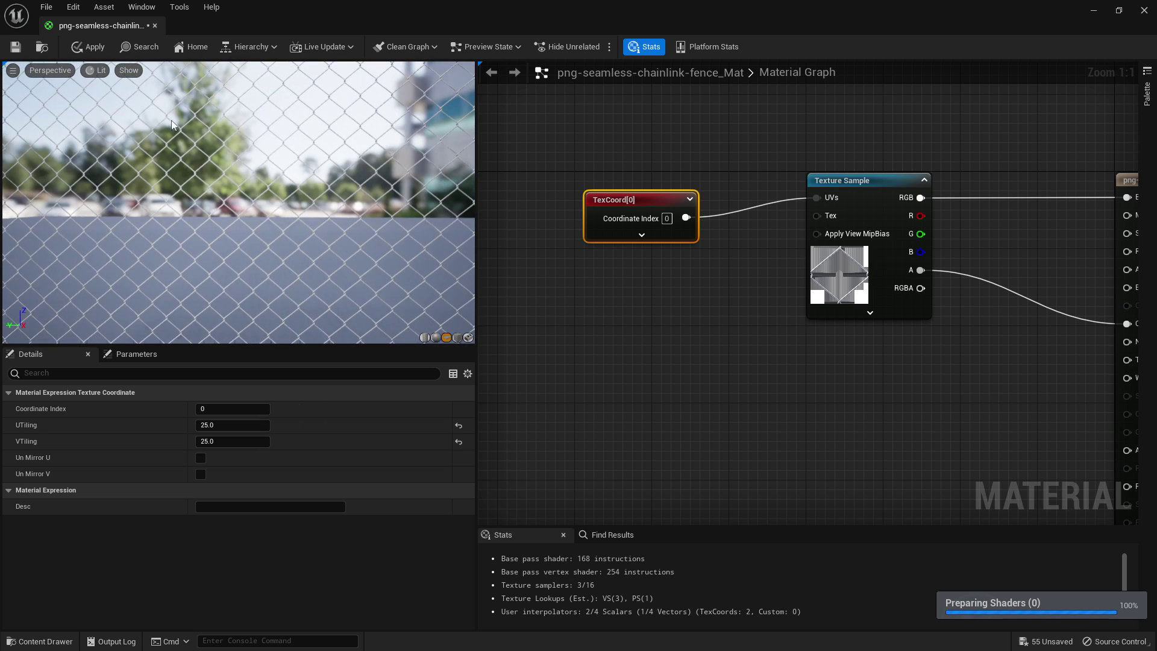
{"action": "left_click", "coordinate": [93, 47]}
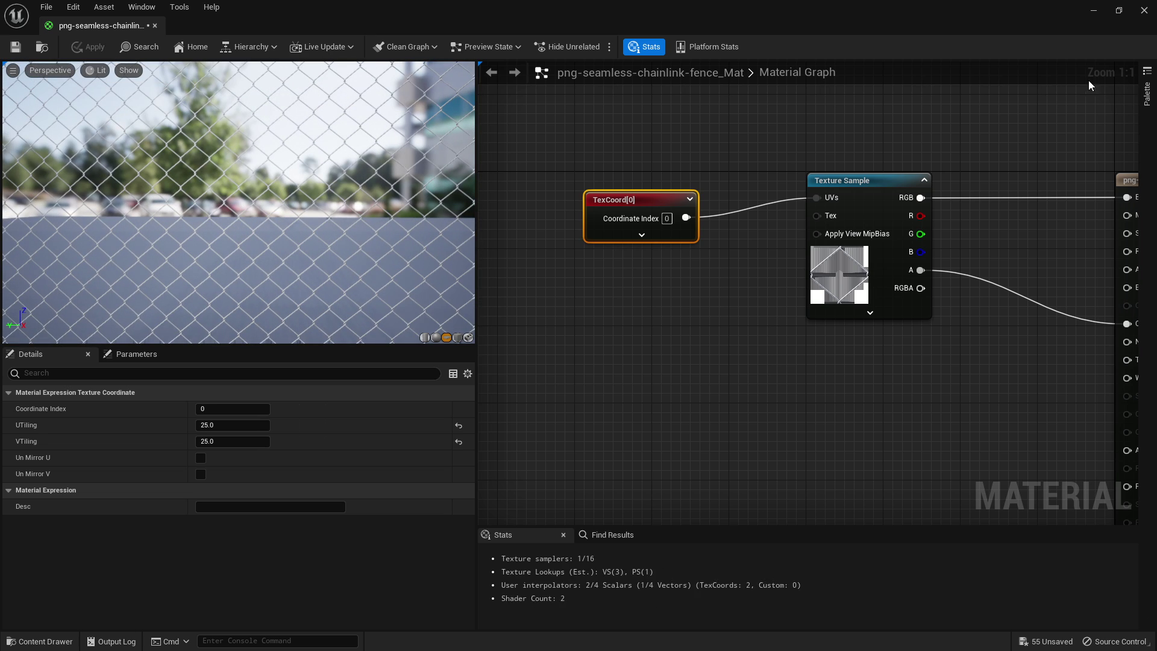
Step: Return to the level and assign png-seamless-chainlink-fence_Mat to the flat checkered plane
{"action": "left_click", "coordinate": [1093, 11]}
{"action": "right_click_drag", "start_coordinate": [766, 247], "coordinate": [747, 265]}
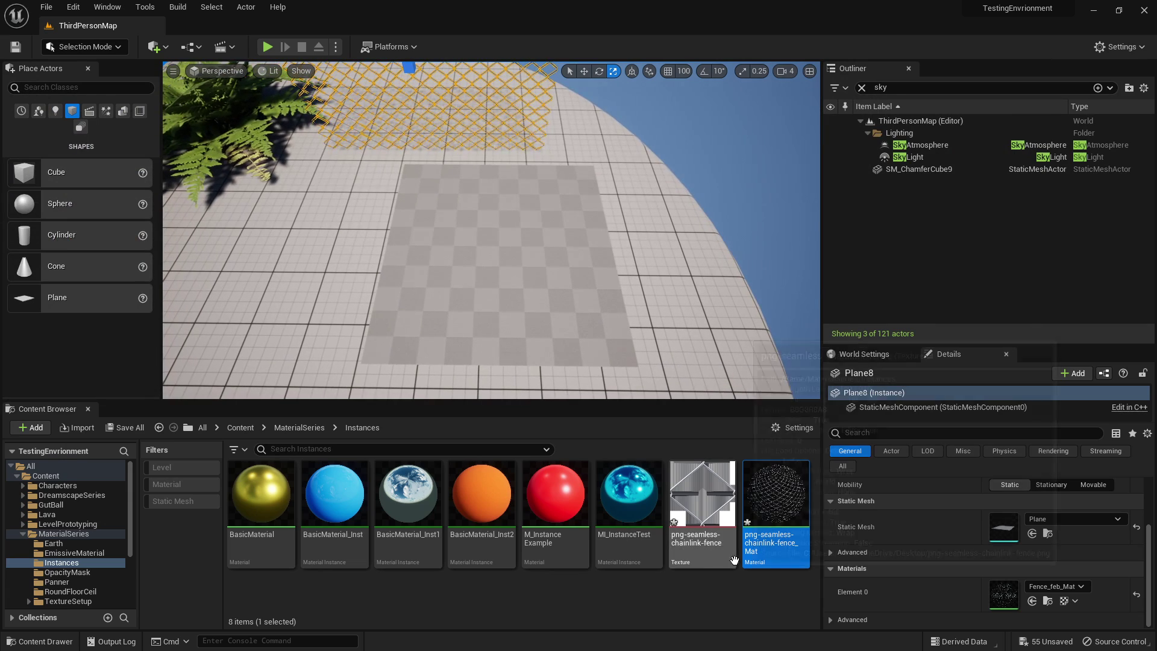
{"action": "left_click_drag", "start_coordinate": [790, 497], "coordinate": [499, 205]}
Step: Turn on 10-degree rotation snapping and rotate the flat fence plane upright
{"action": "left_click", "coordinate": [510, 248]}
{"action": "key", "text": "e"}
{"action": "key", "text": "ctrl+z"}
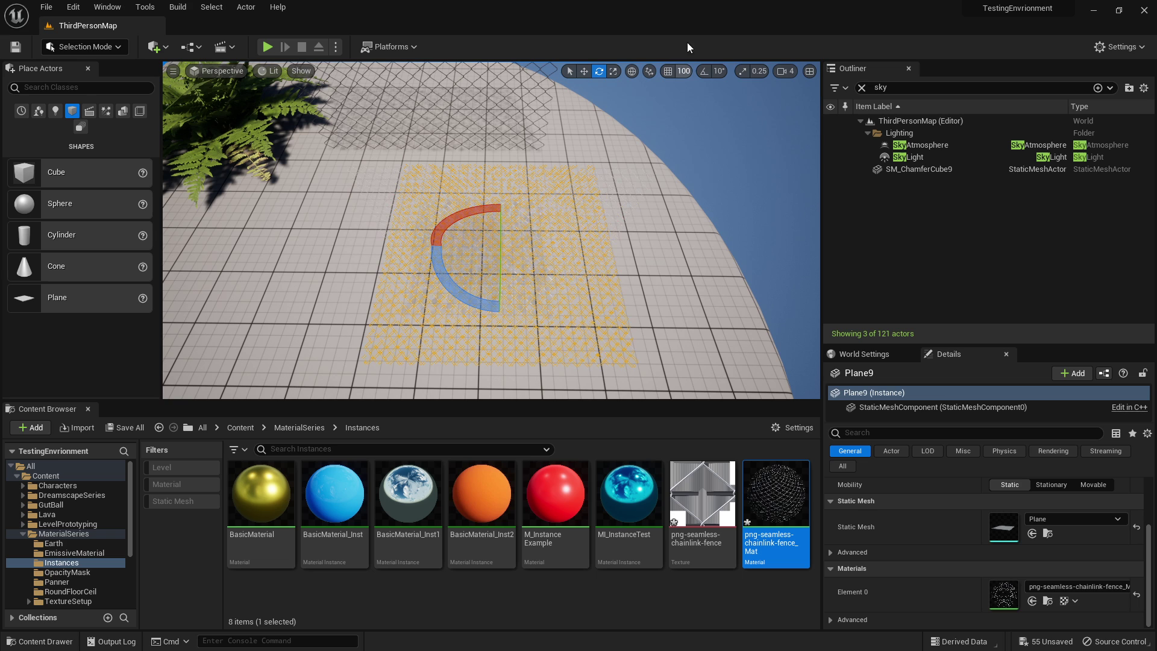
{"action": "left_click", "coordinate": [703, 71]}
{"action": "left_click_drag", "start_coordinate": [499, 182], "coordinate": [501, 176]}
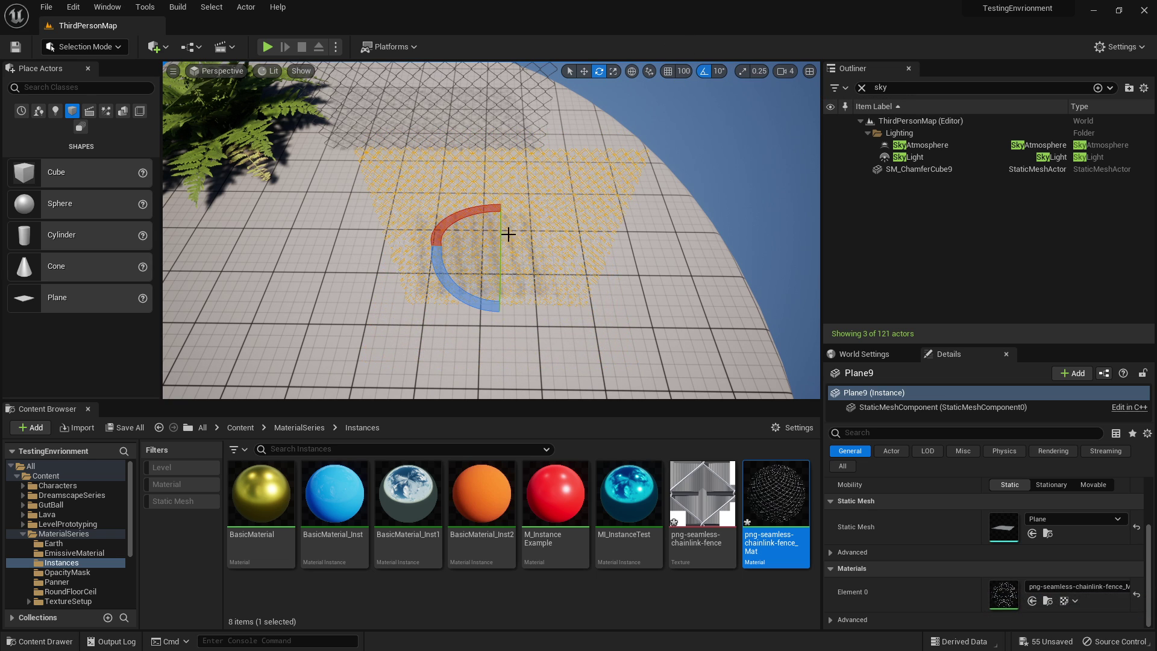
{"action": "key", "text": "Escape"}
{"action": "right_click_drag", "start_coordinate": [530, 181], "coordinate": [525, 112]}
Step: Widen the new fence plane horizontally and move it sideways past the existing fence
{"action": "left_click", "coordinate": [560, 173]}
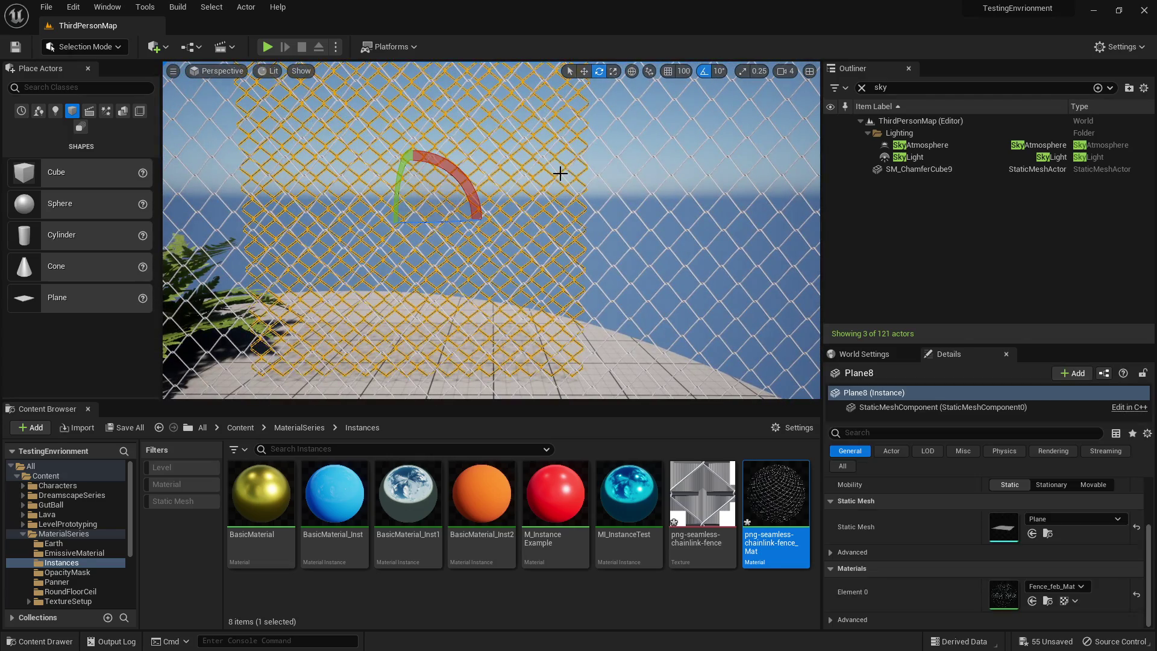
{"action": "left_click", "coordinate": [560, 173]}
{"action": "key", "text": "s"}
{"action": "right_click_drag", "start_coordinate": [560, 174], "coordinate": [560, 186]}
{"action": "key", "text": "r"}
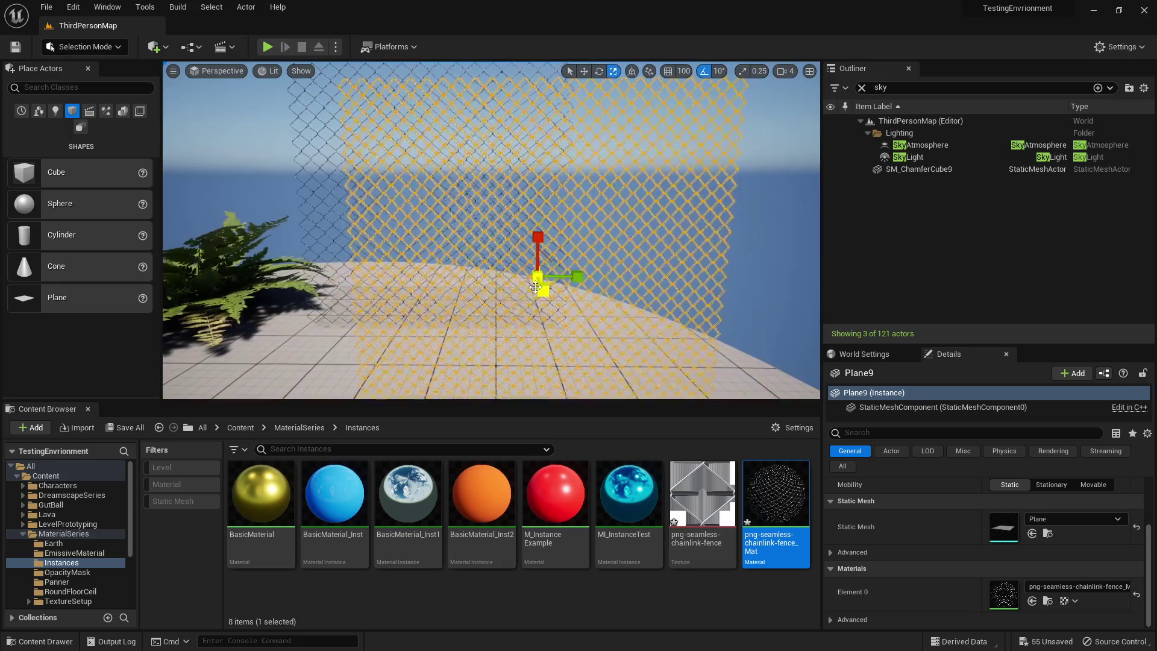
{"action": "left_click_drag", "start_coordinate": [570, 279], "coordinate": [586, 276]}
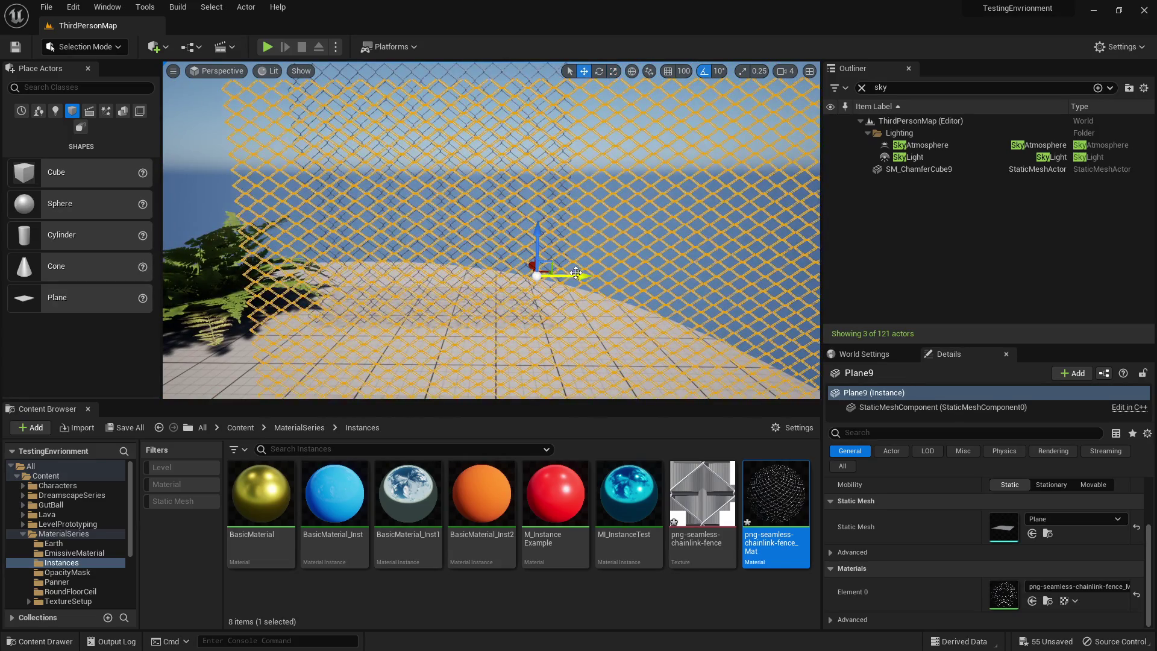
{"action": "left_click", "coordinate": [662, 282]}
Step: Fly around the new fence plane to examine it from its reverse side
{"action": "key", "text": "w"}
{"action": "mouse_move", "coordinate": [661, 281]}
{"action": "right_mouse_down"}
{"action": "mouse_move", "coordinate": [659, 263]}
{"action": "mouse_move", "coordinate": [664, 279]}
{"action": "right_mouse_up"}
{"action": "right_click_drag", "start_coordinate": [616, 296], "coordinate": [814, 296]}
{"action": "right_click_drag", "start_coordinate": [492, 241], "coordinate": [715, 243]}
{"action": "right_click_drag", "start_coordinate": [612, 310], "coordinate": [610, 309]}
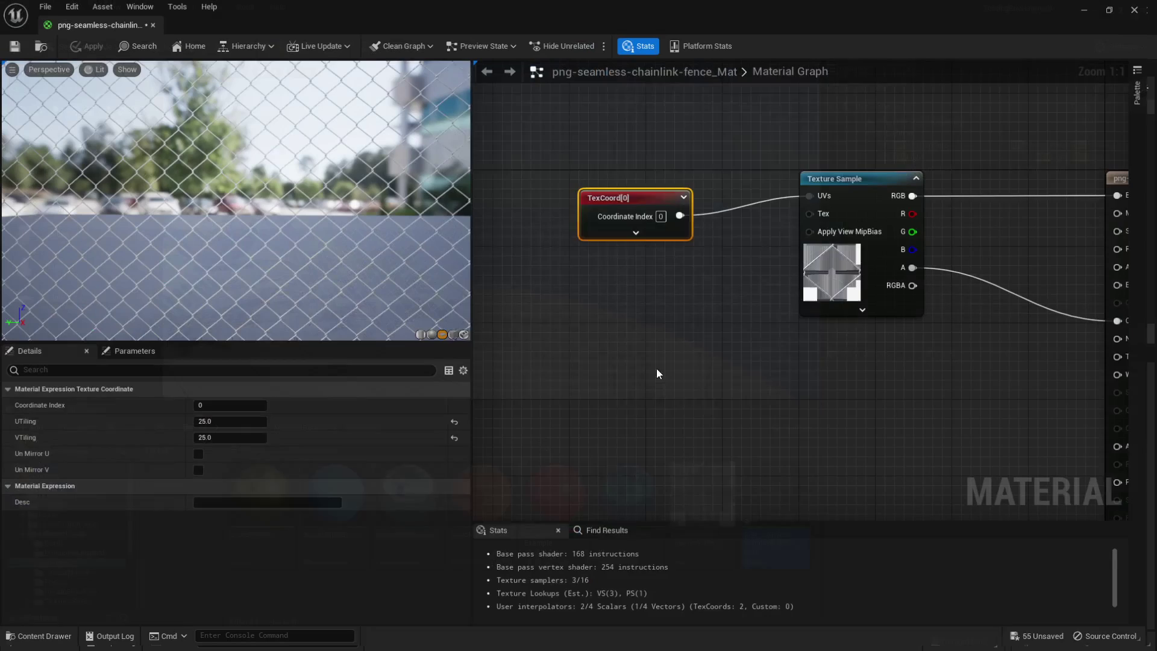
Step: Enable Two Sided on png-seamless-chainlink-fence_Mat and apply the change
{"action": "left_click", "coordinate": [990, 164]}
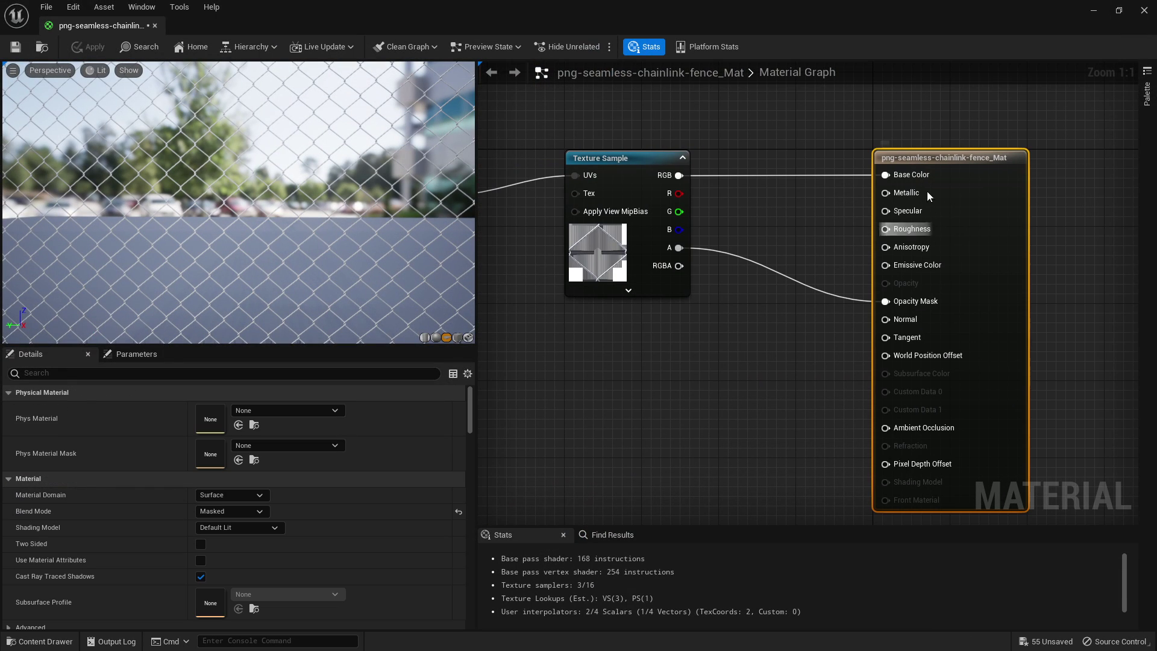
{"action": "right_click_drag", "start_coordinate": [843, 277], "coordinate": [910, 196]}
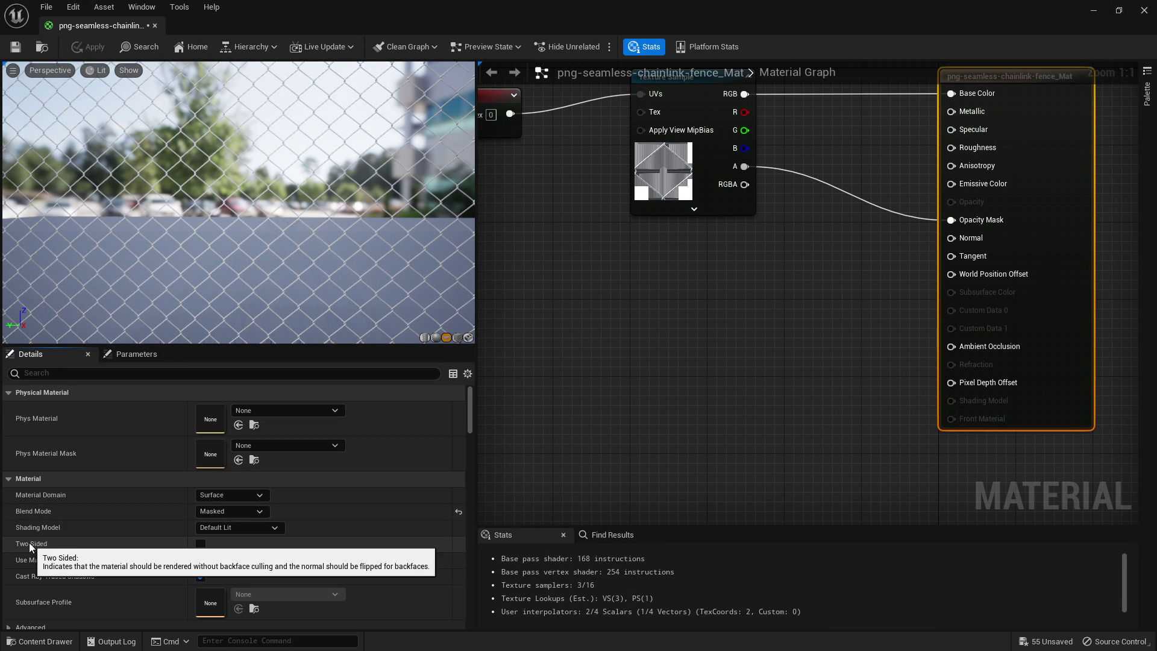
{"action": "left_click", "coordinate": [201, 544]}
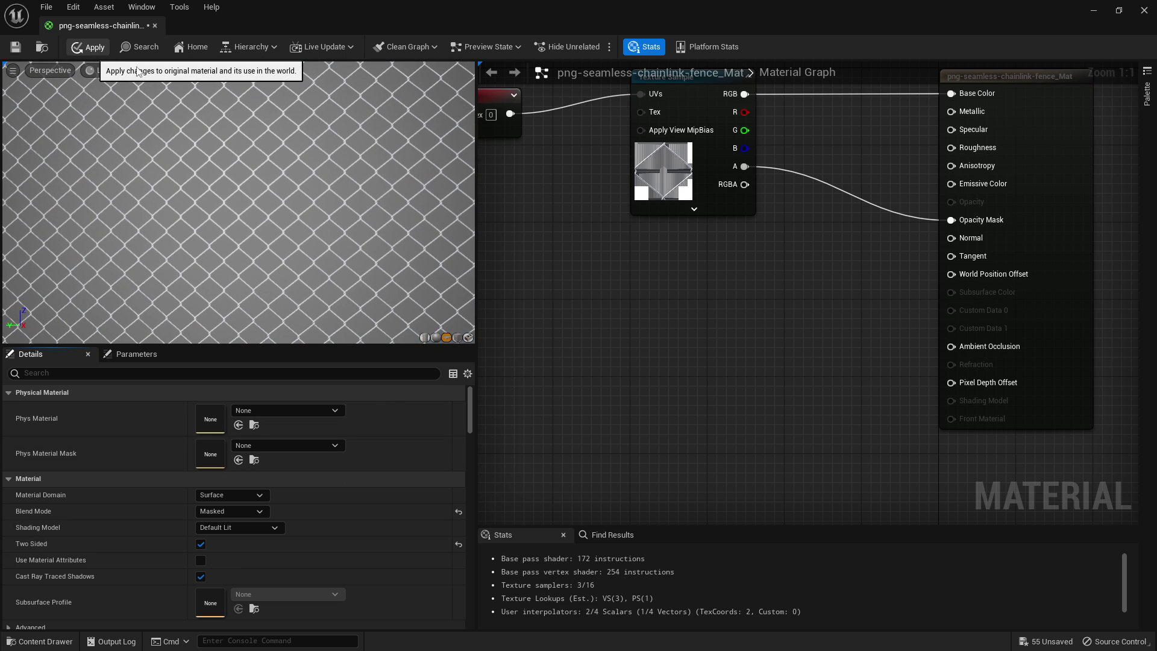
{"action": "left_click", "coordinate": [92, 47]}
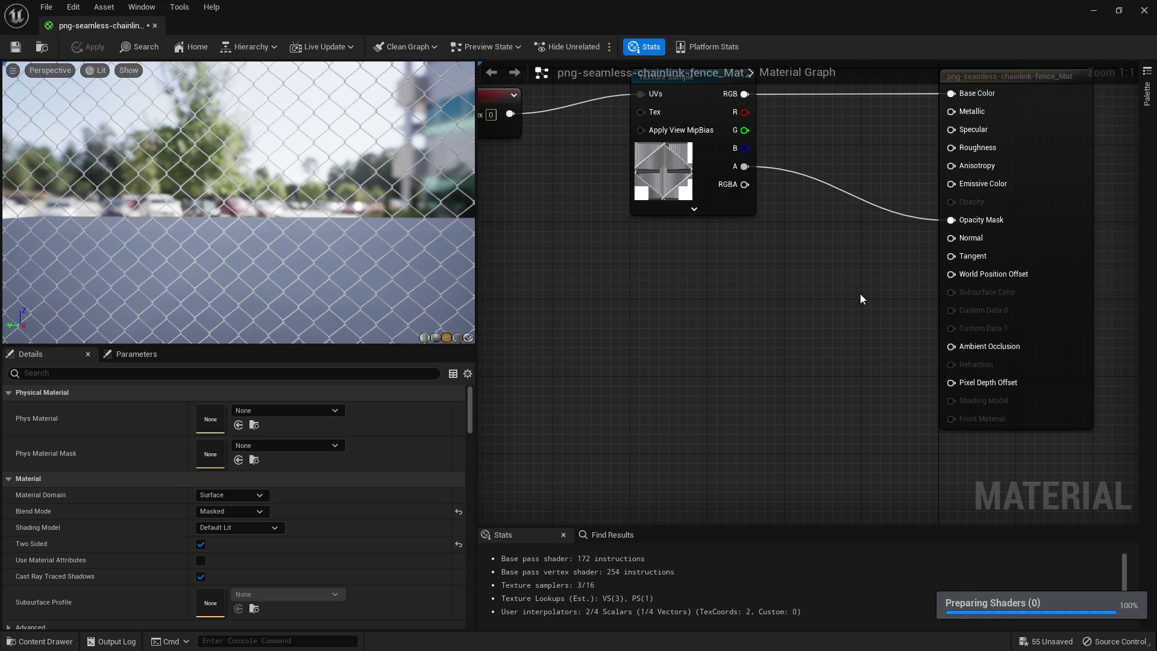
Step: Close the material editor and view the new fence plane from both sides in the level
{"action": "left_click", "coordinate": [1146, 12]}
{"action": "key", "text": "w"}
{"action": "right_click_drag", "start_coordinate": [669, 215], "coordinate": [813, 212]}
{"action": "right_click_drag", "start_coordinate": [494, 239], "coordinate": [549, 218]}
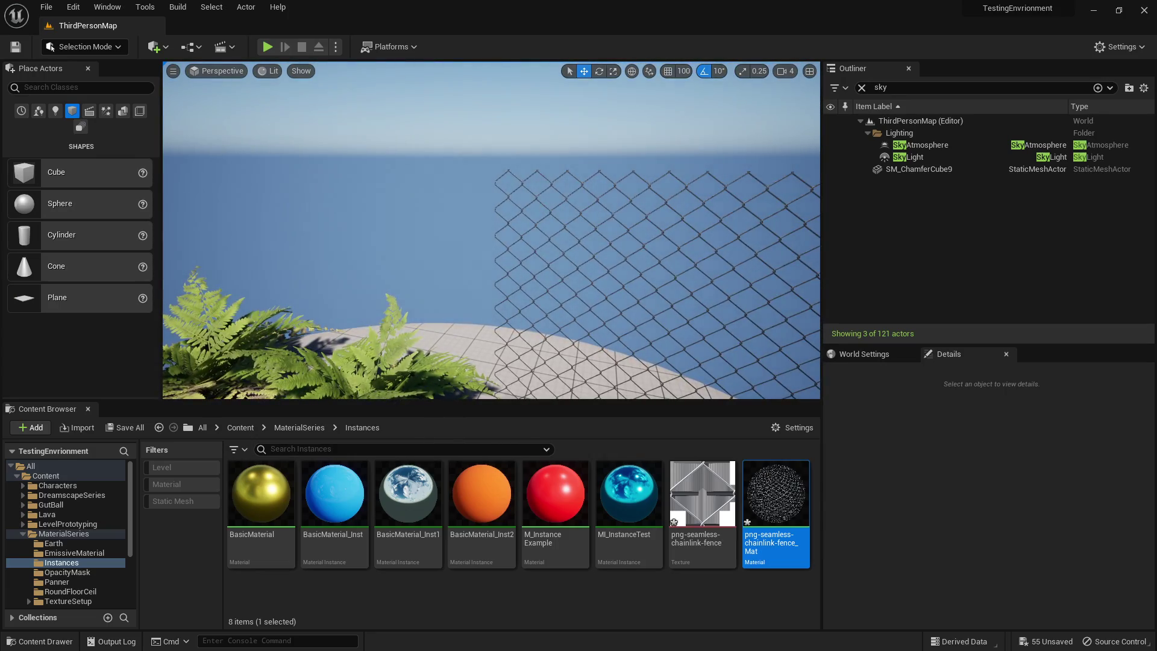
Step: Open Fence_feb_Mat from the existing fence plane and inspect the Fence_normal texture feeding its Normal input
{"action": "left_click", "coordinate": [654, 263]}
{"action": "right_click_drag", "start_coordinate": [653, 264], "coordinate": [666, 264]}
{"action": "double_click", "coordinate": [1002, 588]}
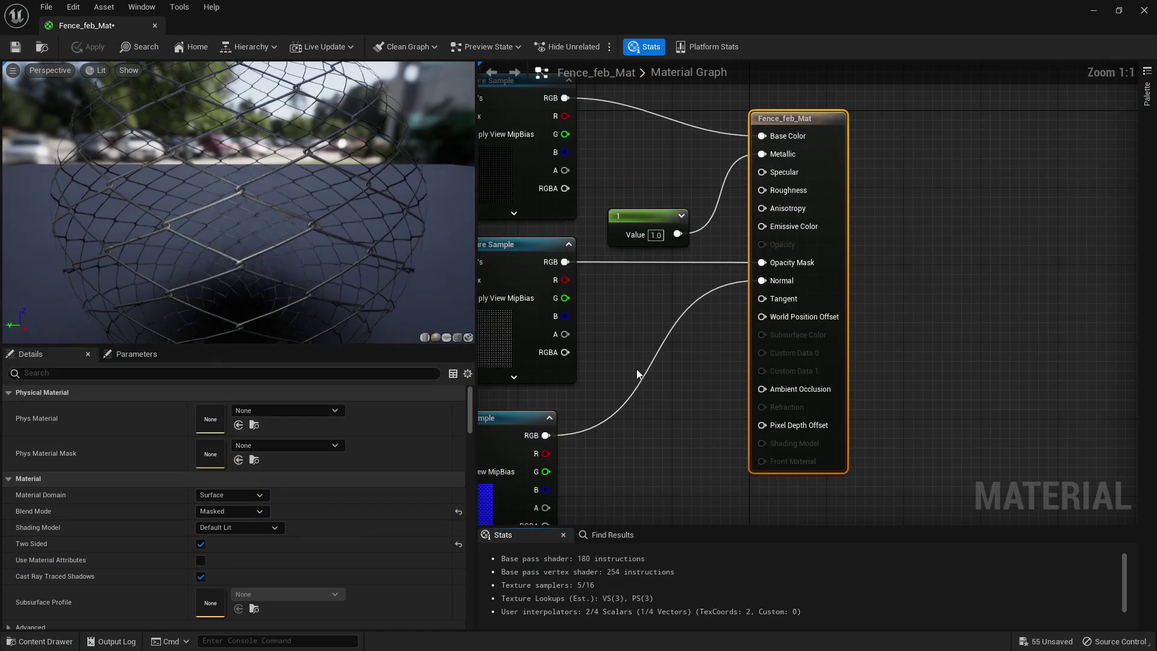
{"action": "scroll", "coordinate": [637, 369], "scroll_direction": "down", "scroll_amount": 2}
{"action": "right_click_drag", "start_coordinate": [637, 370], "coordinate": [776, 346]}
{"action": "left_click", "coordinate": [665, 467]}
{"action": "right_click_drag", "start_coordinate": [598, 483], "coordinate": [676, 422]}
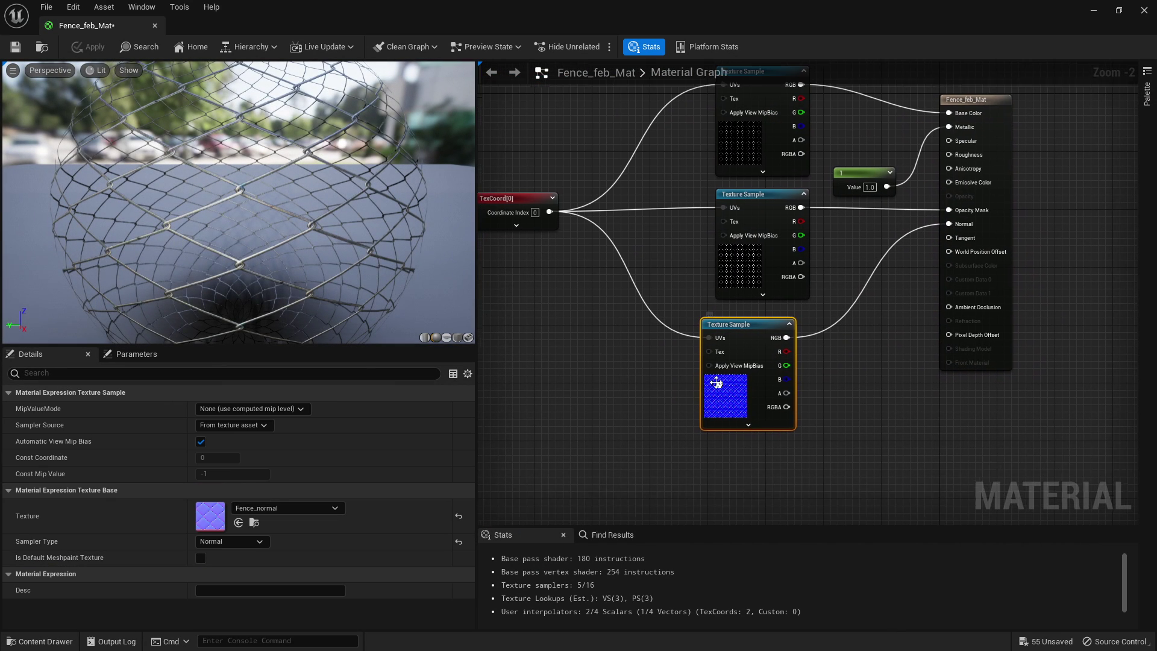
{"action": "double_click", "coordinate": [210, 516]}
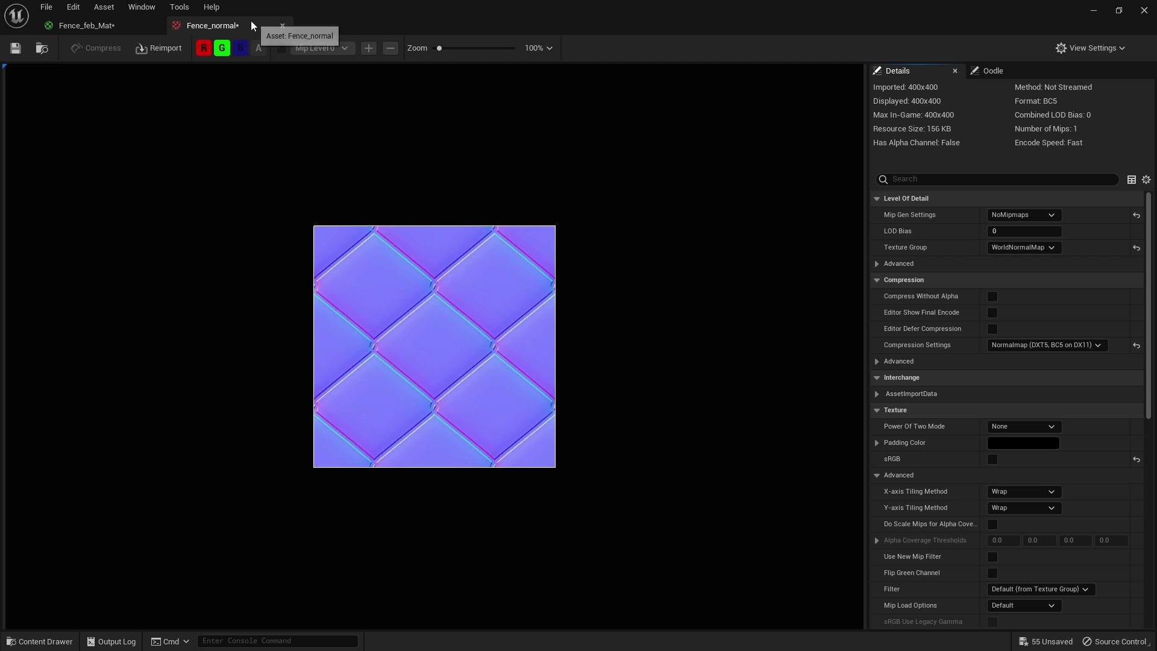
{"action": "left_click", "coordinate": [282, 26]}
Step: Examine the texture coordinate tiling and its connections to the three texture samples, and close Fence_feb_Mat
{"action": "right_click_drag", "start_coordinate": [493, 213], "coordinate": [577, 220]}
{"action": "left_click", "coordinate": [548, 202]}
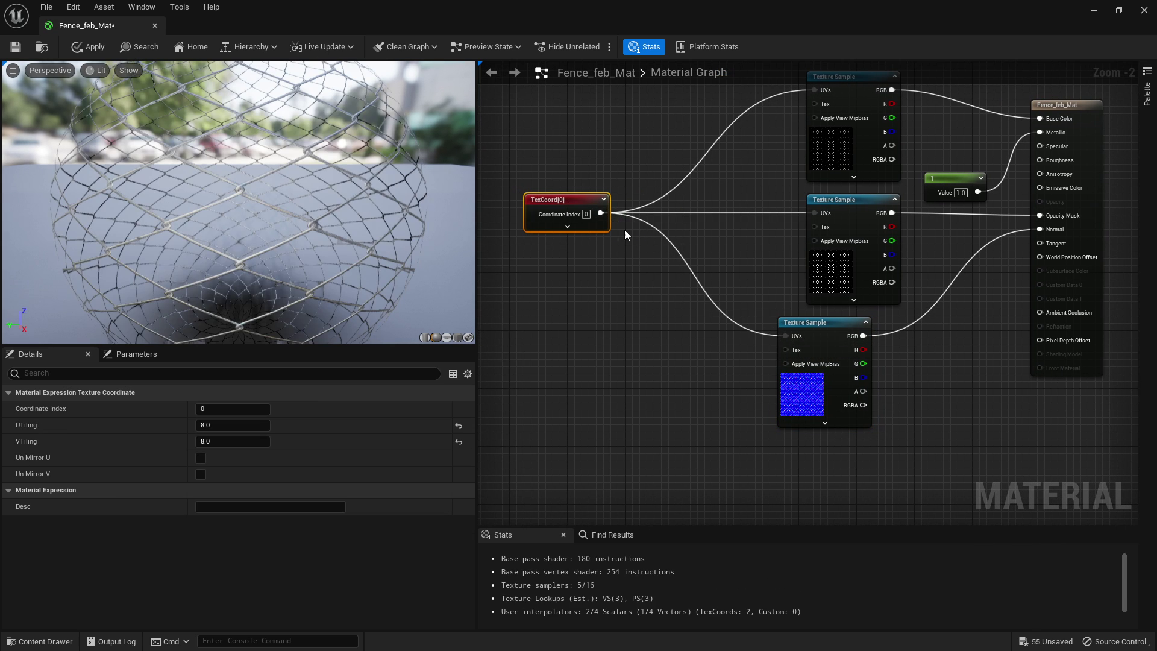
{"action": "left_click_drag", "start_coordinate": [601, 213], "coordinate": [812, 93]}
{"action": "right_click_drag", "start_coordinate": [1110, 269], "coordinate": [1007, 327]}
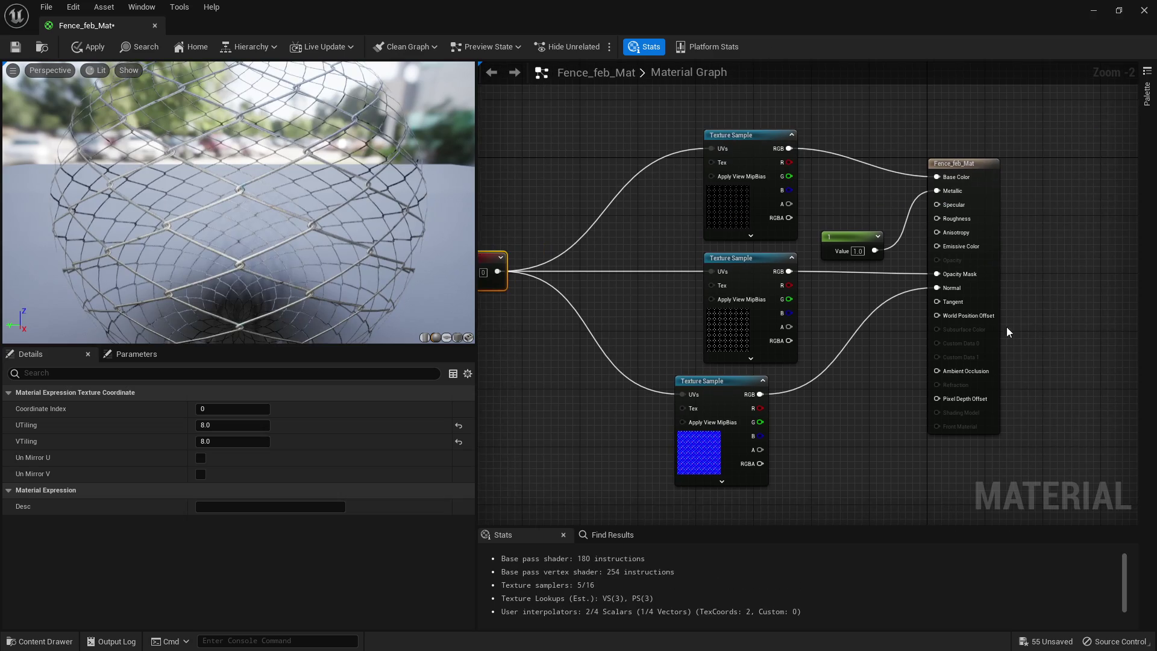
{"action": "left_click", "coordinate": [1144, 11]}
Step: Open png-seamless-chainlink-fence_Mat from the new fence plane and connect a constant of 1 to Metallic
{"action": "left_click", "coordinate": [671, 363]}
{"action": "right_click_drag", "start_coordinate": [654, 302], "coordinate": [571, 204]}
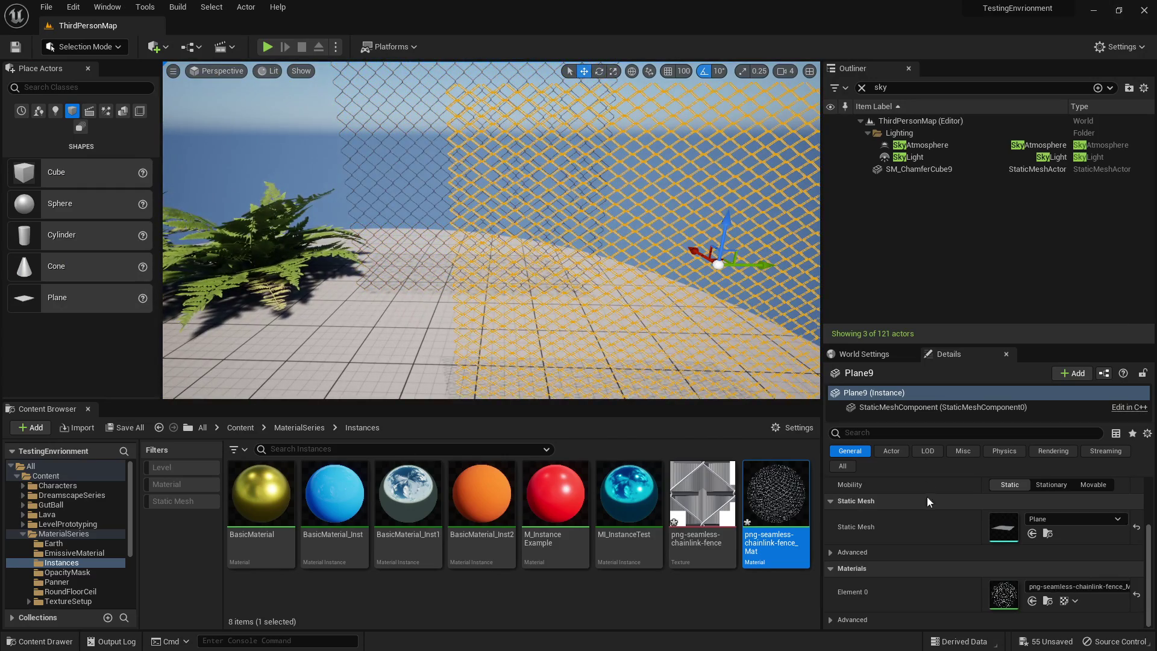
{"action": "double_click", "coordinate": [1004, 598]}
{"action": "right_click_drag", "start_coordinate": [610, 244], "coordinate": [643, 330]}
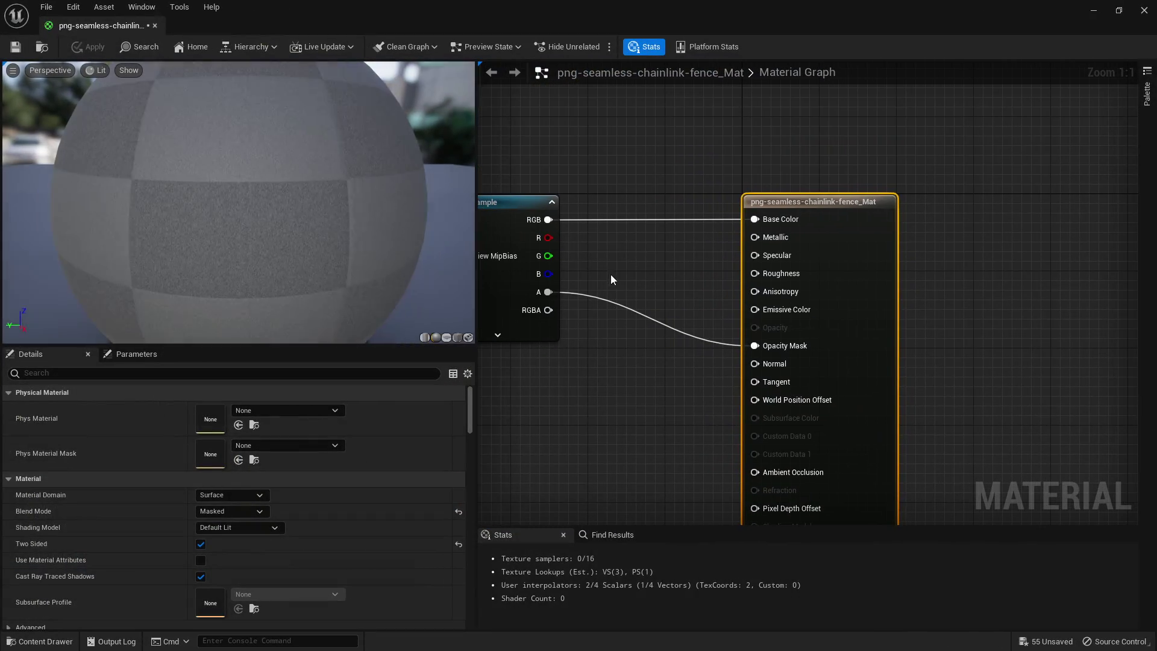
{"action": "left_click", "coordinate": [610, 266]}
{"action": "left_click_drag", "start_coordinate": [680, 292], "coordinate": [755, 237]}
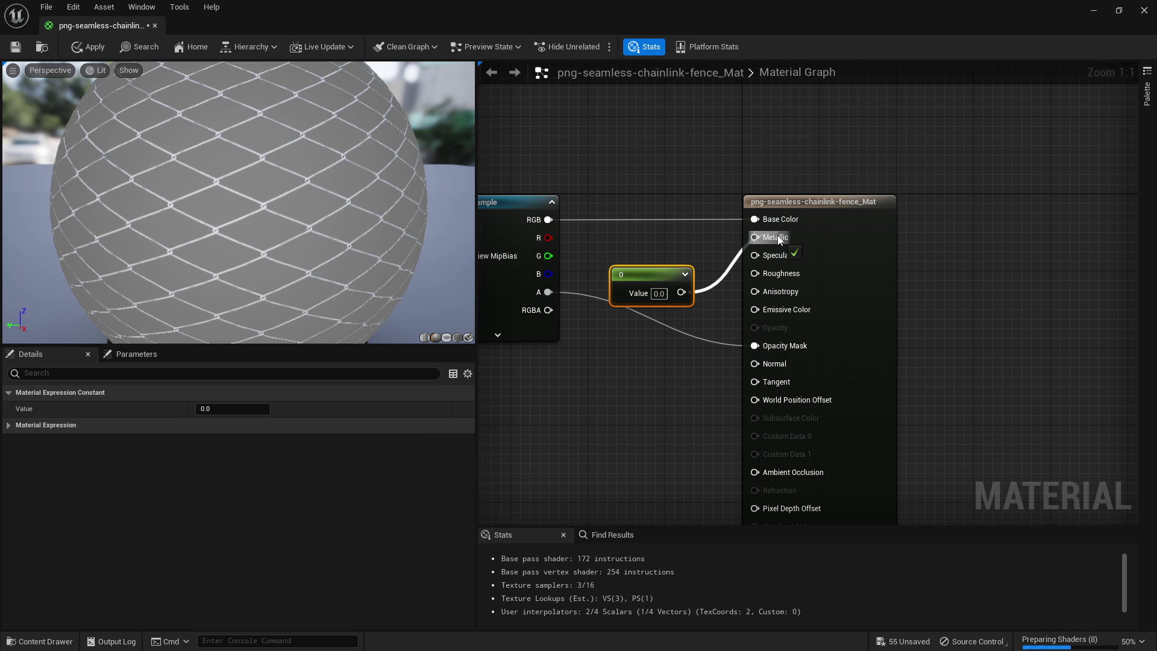
{"action": "left_click", "coordinate": [229, 409]}
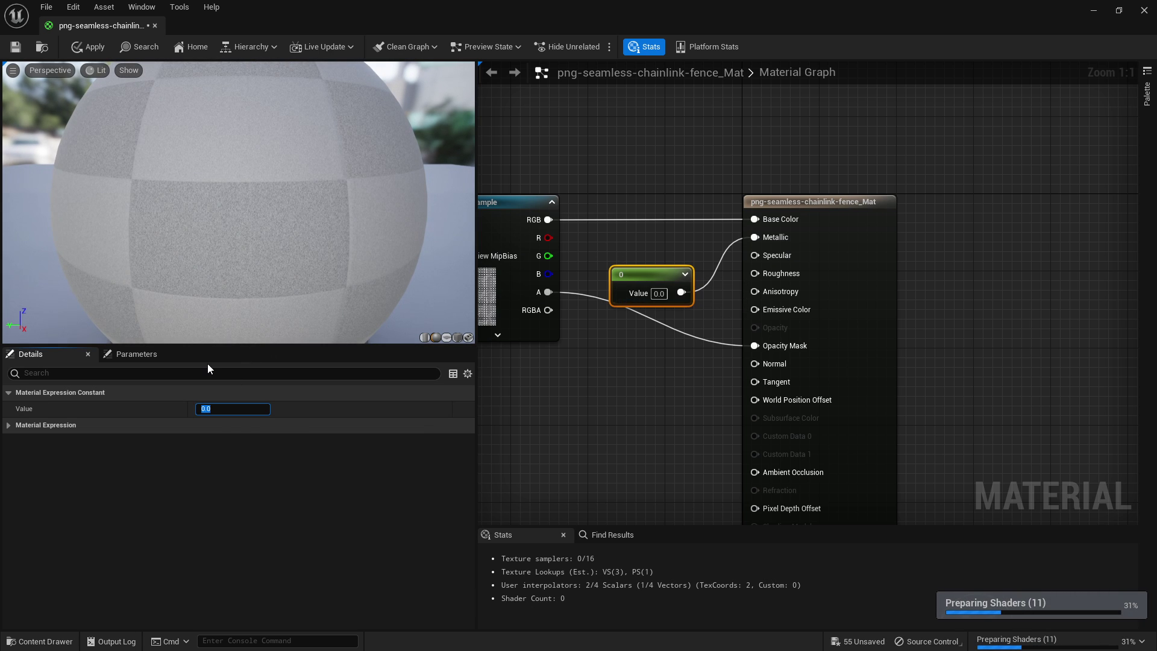
{"action": "type", "text": "1"}
{"action": "key", "text": "Return"}
Step: Add a constant of 0.2, connect it to Roughness, and apply the material changes
{"action": "left_click", "coordinate": [655, 362]}
{"action": "left_click_drag", "start_coordinate": [687, 379], "coordinate": [755, 273]}
{"action": "left_click", "coordinate": [221, 409]}
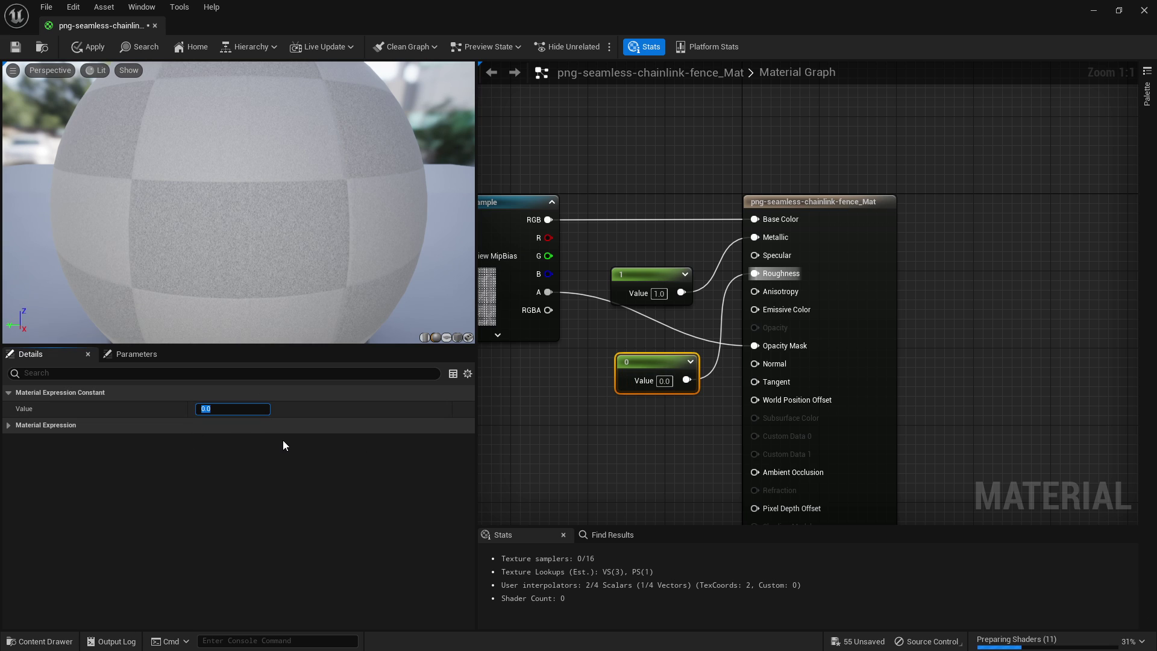
{"action": "type", "text": "0.2"}
{"action": "key", "text": "Return"}
{"action": "left_click", "coordinate": [95, 48]}
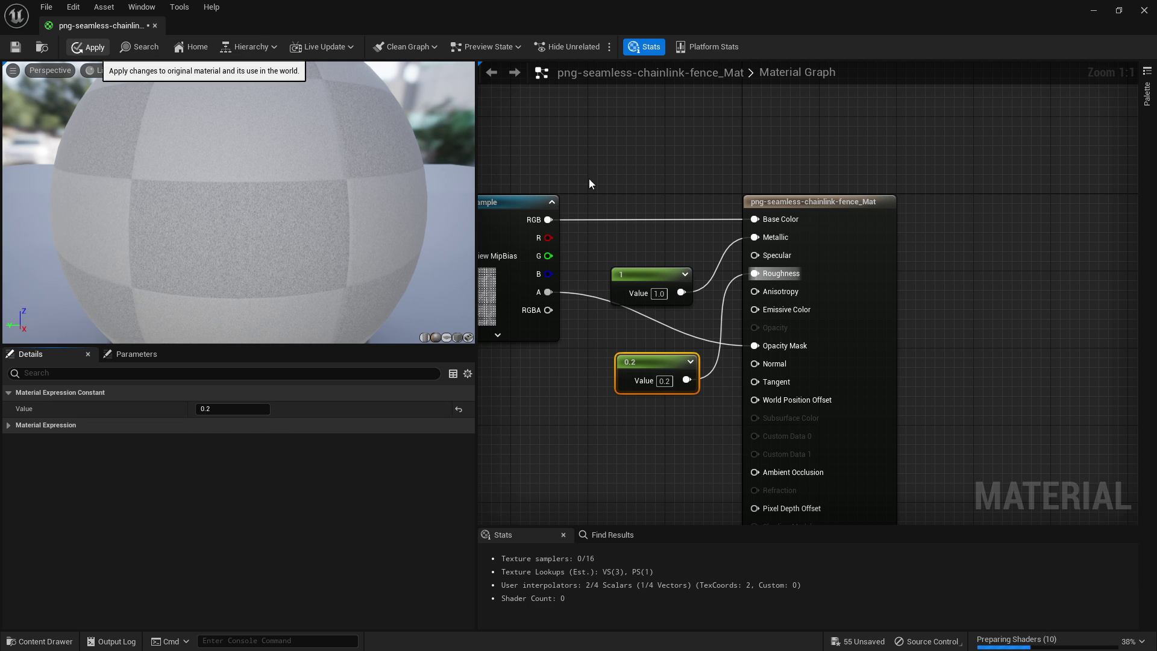
Step: Close the material editor, deselect the plane, and examine both fences in the level
{"action": "left_click", "coordinate": [1146, 12]}
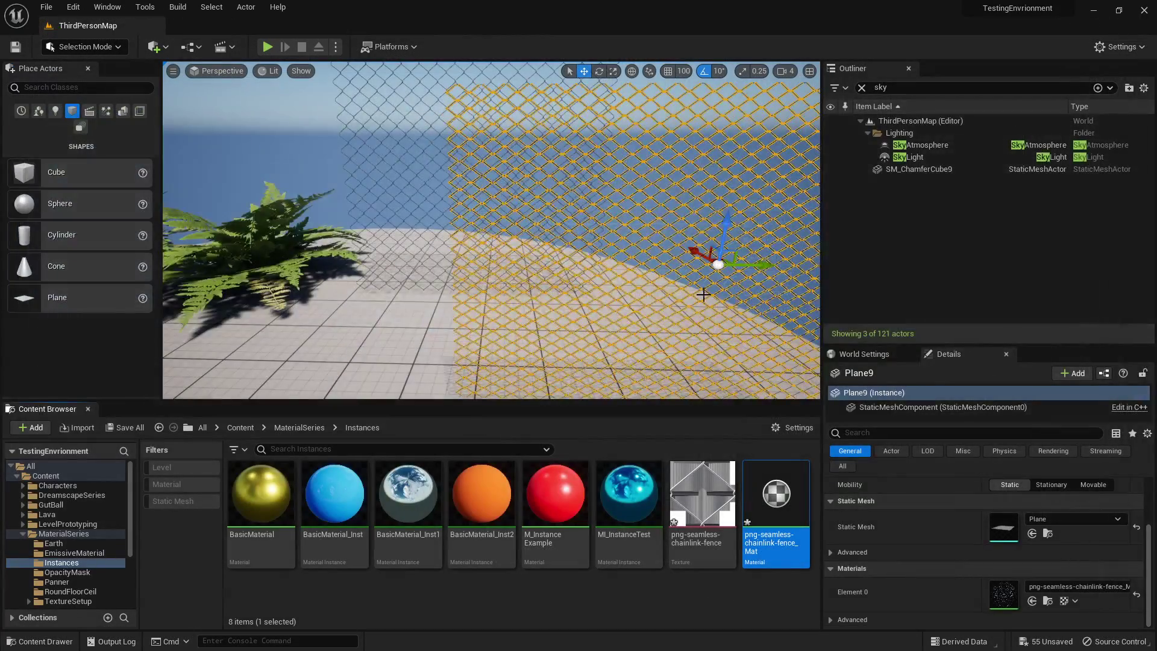
{"action": "key", "text": "w"}
{"action": "left_click", "coordinate": [645, 281]}
{"action": "right_click_drag", "start_coordinate": [646, 281], "coordinate": [596, 242]}
{"action": "key", "text": "w"}
{"action": "key", "text": "s"}
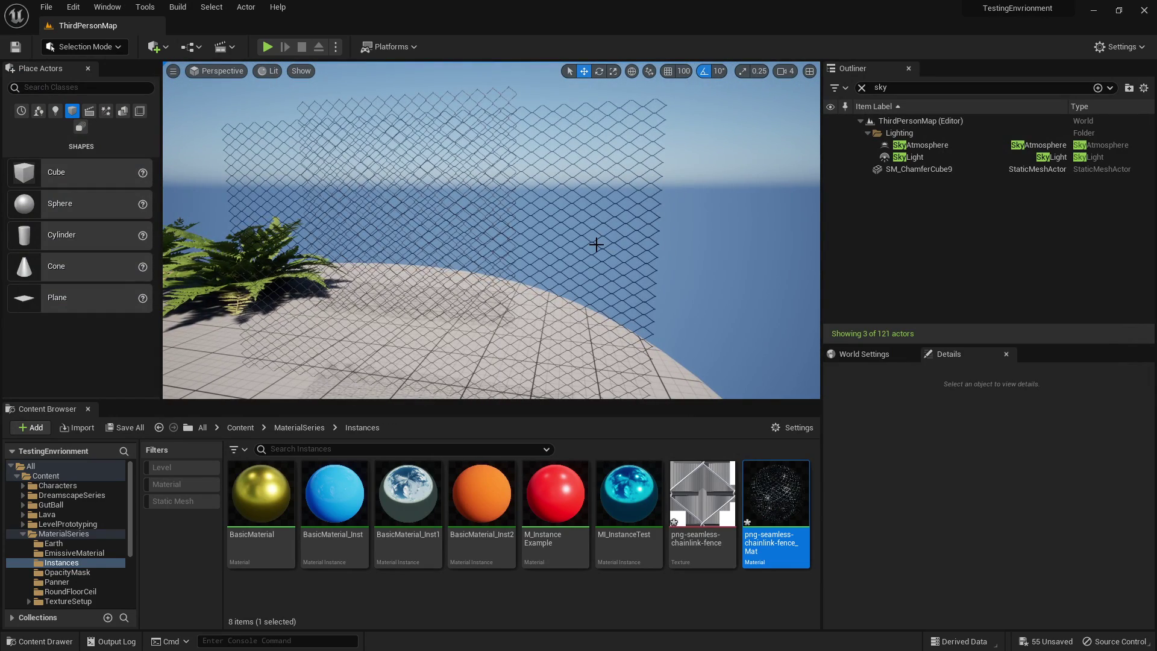